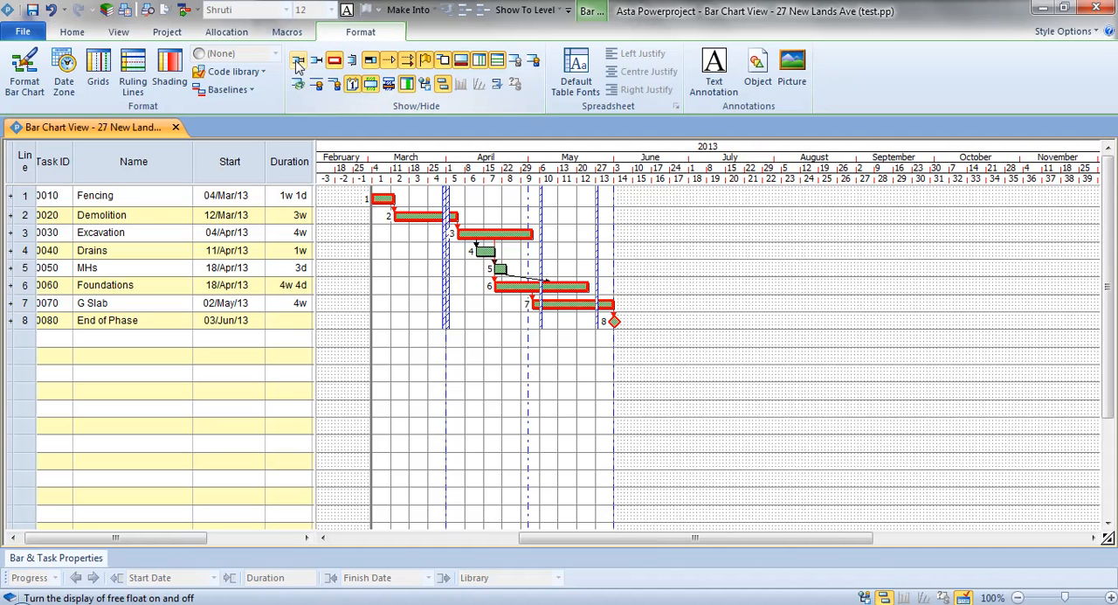
Hide the free float, total float, critical path and task links on the bar chart.
click(298, 62)
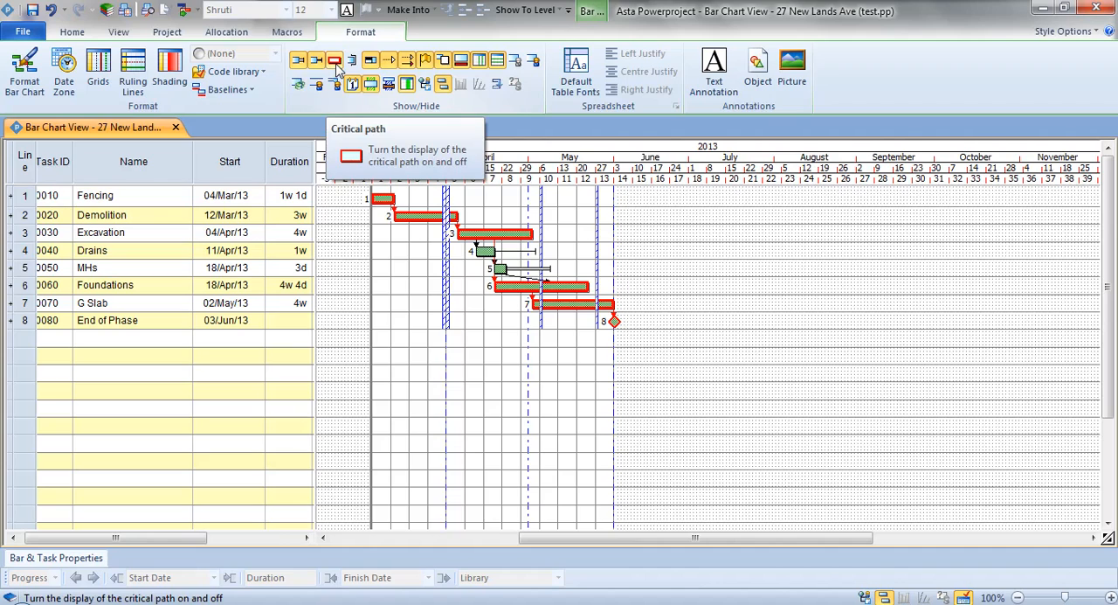
click(335, 63)
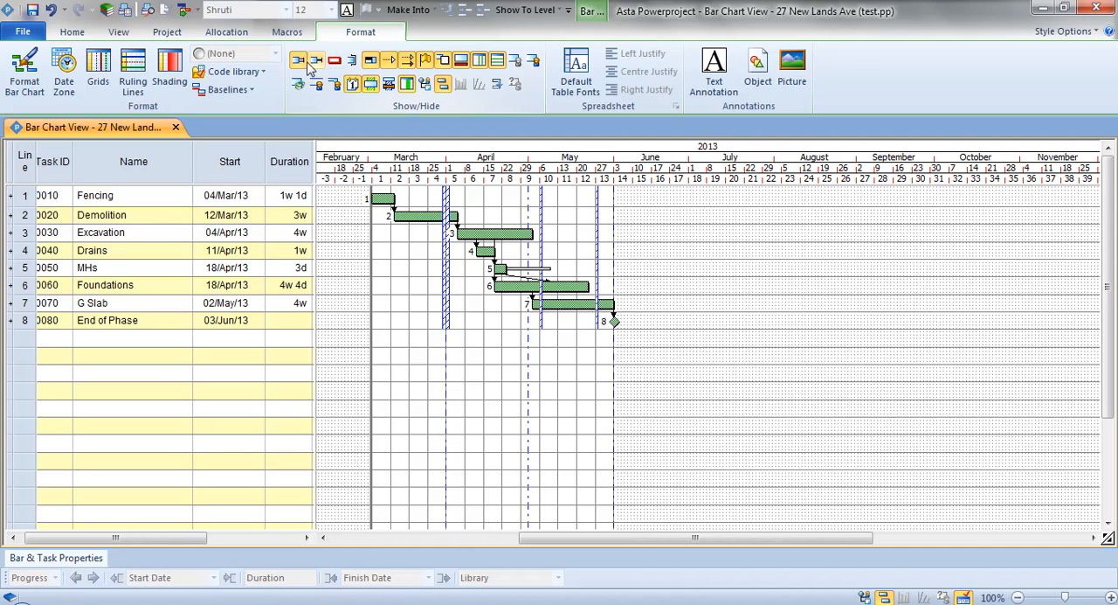
click(303, 63)
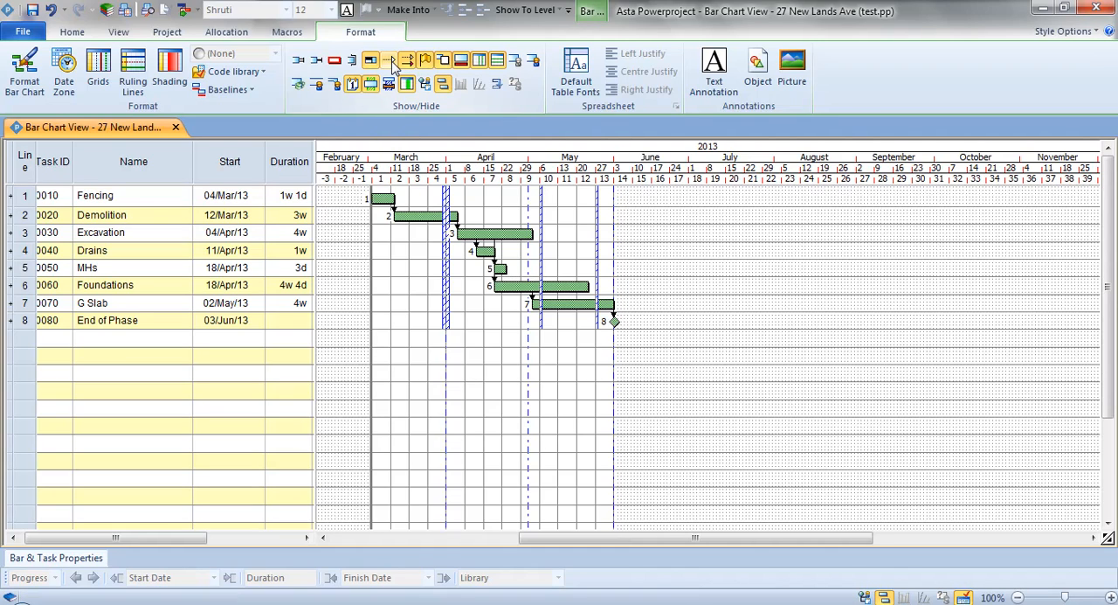
click(412, 66)
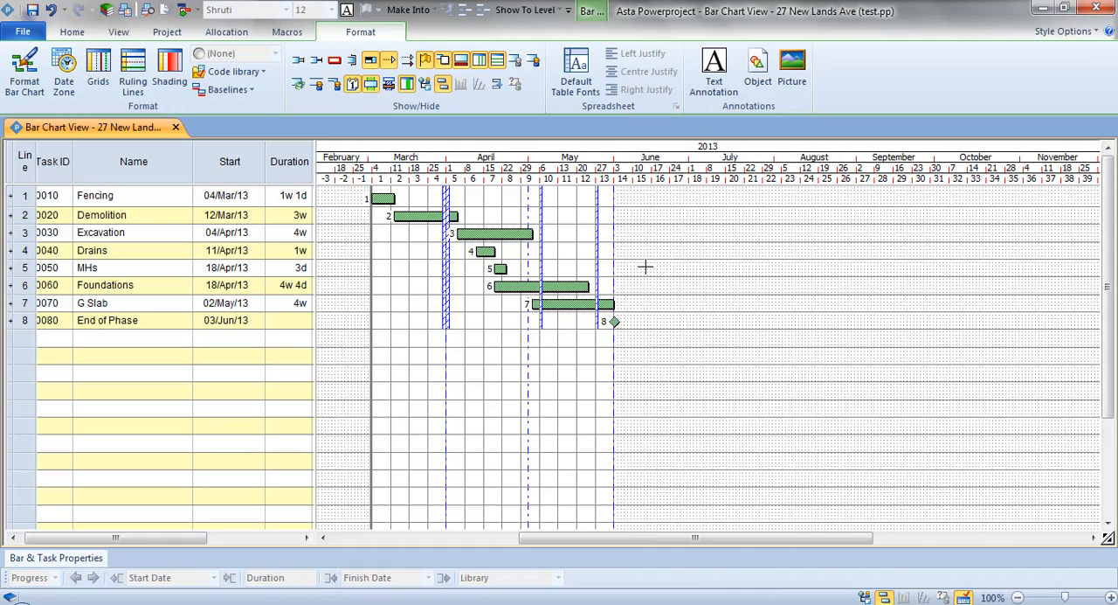
Add a text annotation reading "This is important" in empty May chart space and place it level with the Demolition row.
click(720, 80)
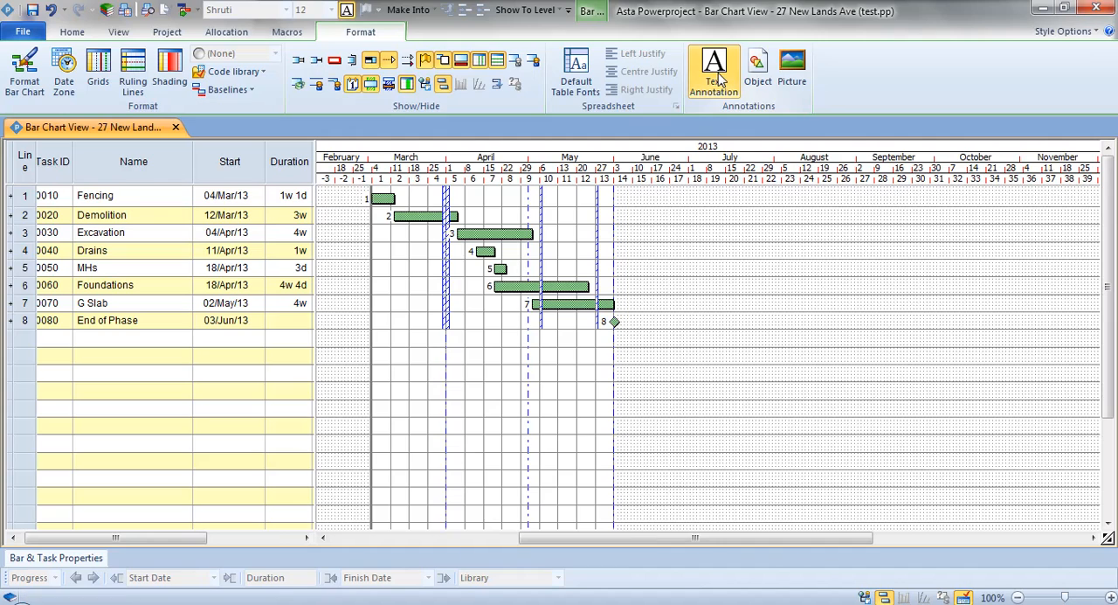
click(792, 74)
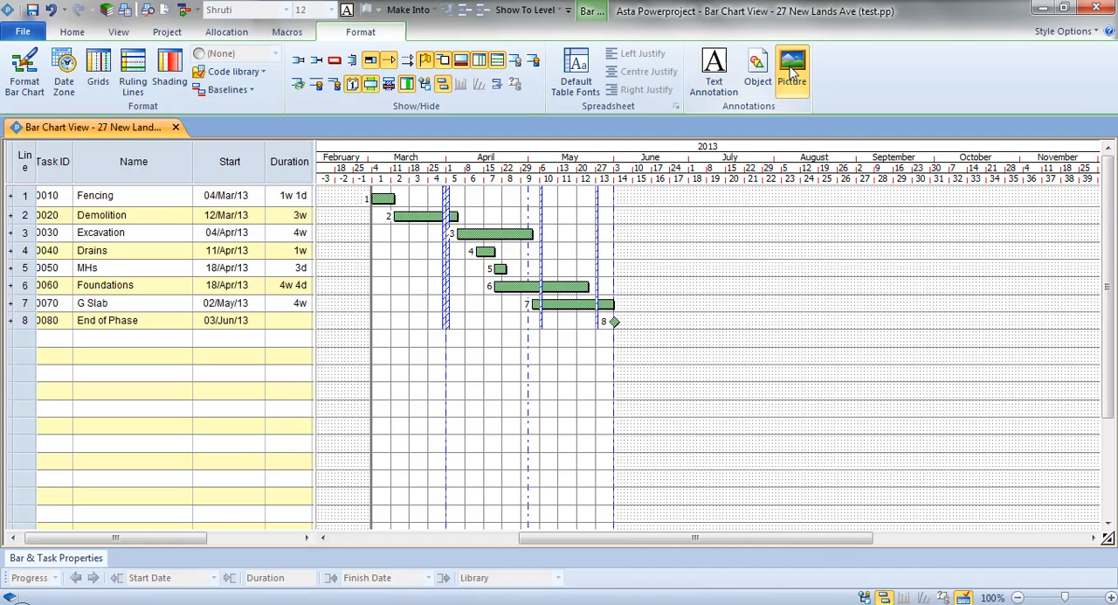
click(760, 73)
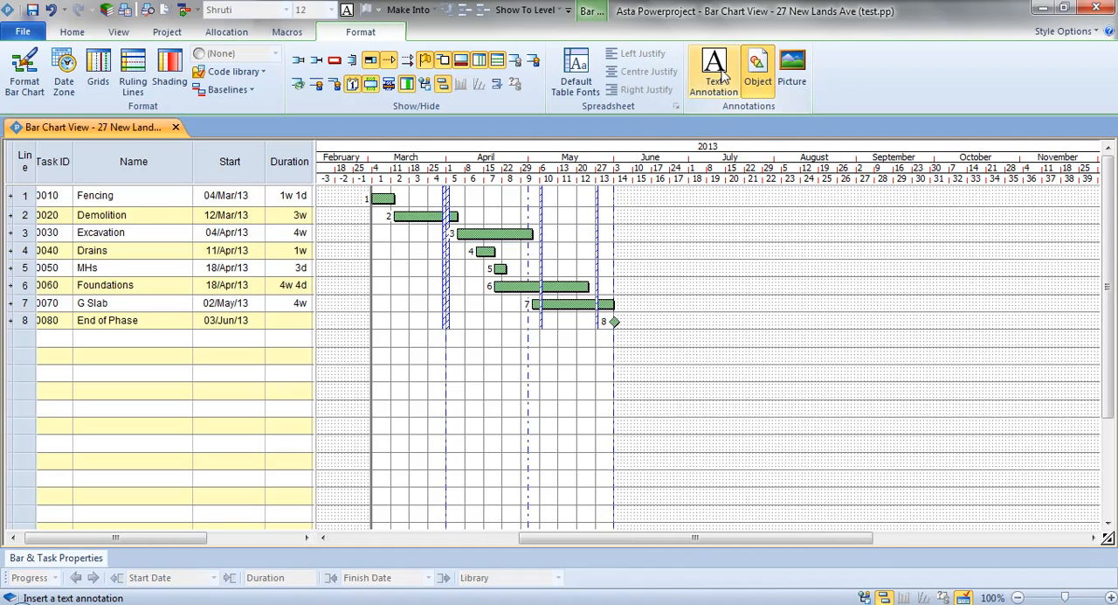
click(722, 70)
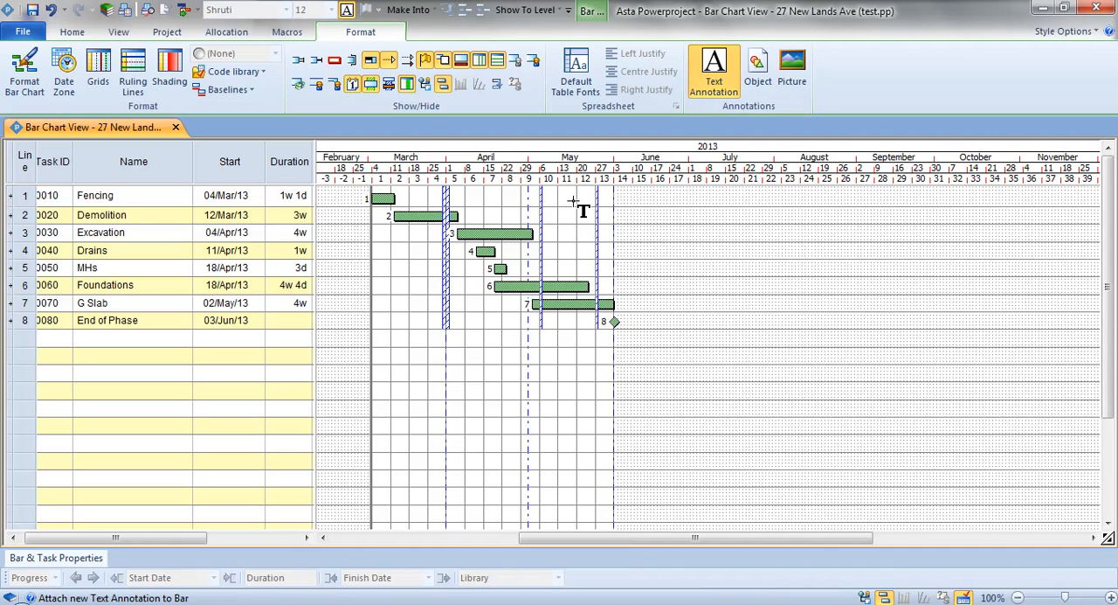
drag(572, 202, 711, 273)
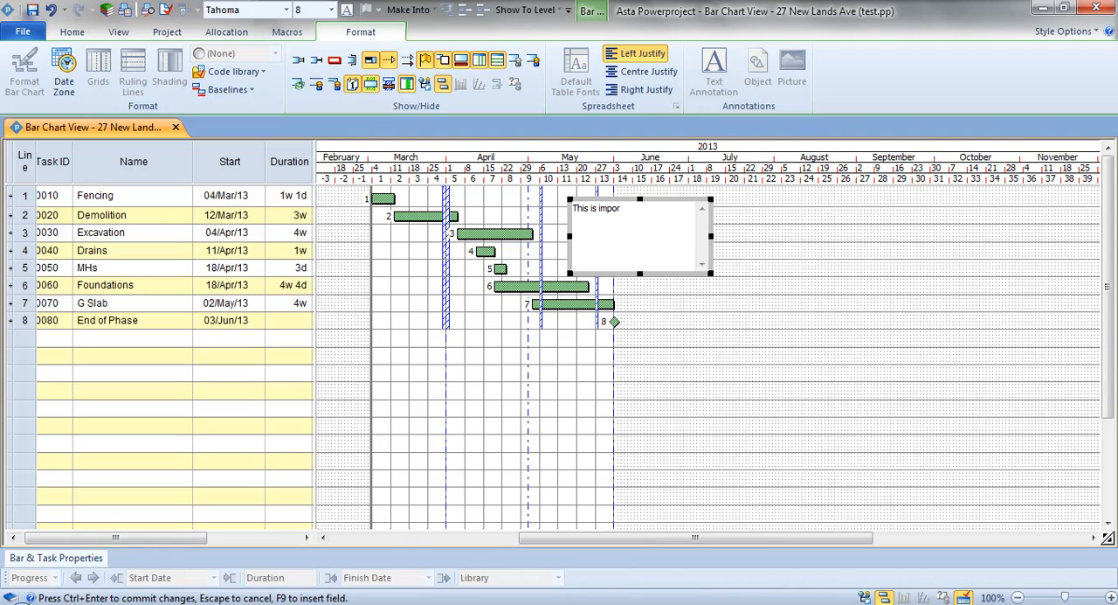
click(793, 242)
drag(620, 208, 595, 220)
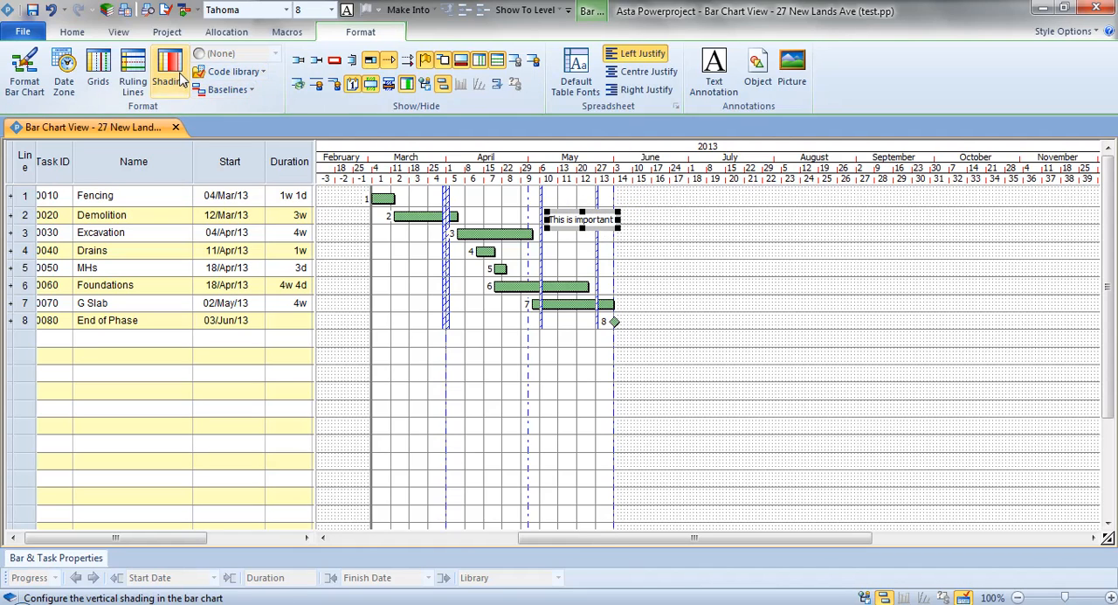
Set the annotation's font size to 12.
click(71, 31)
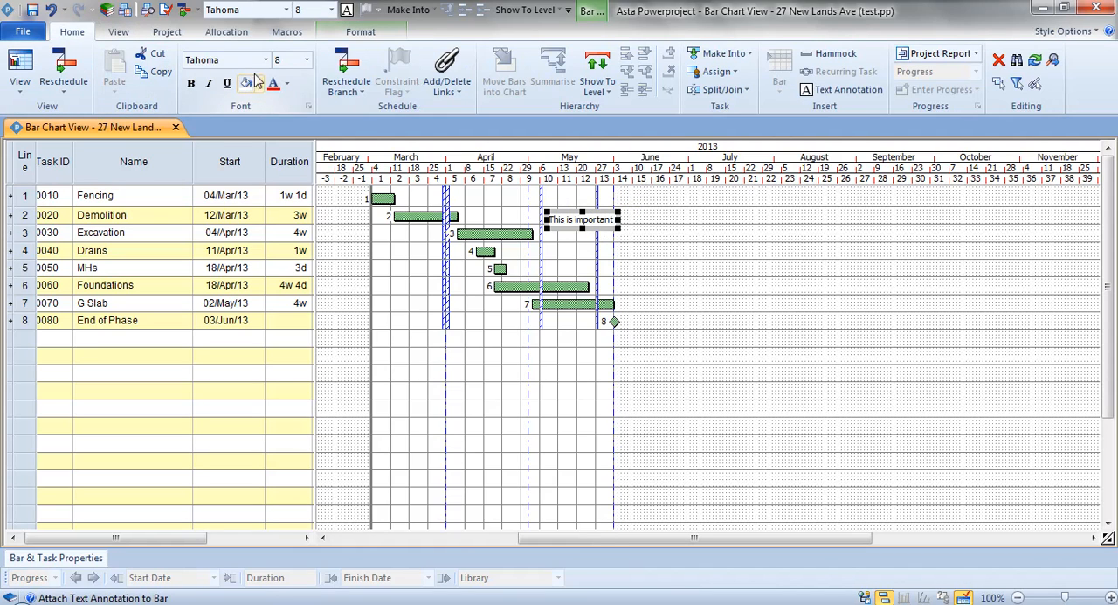
click(286, 62)
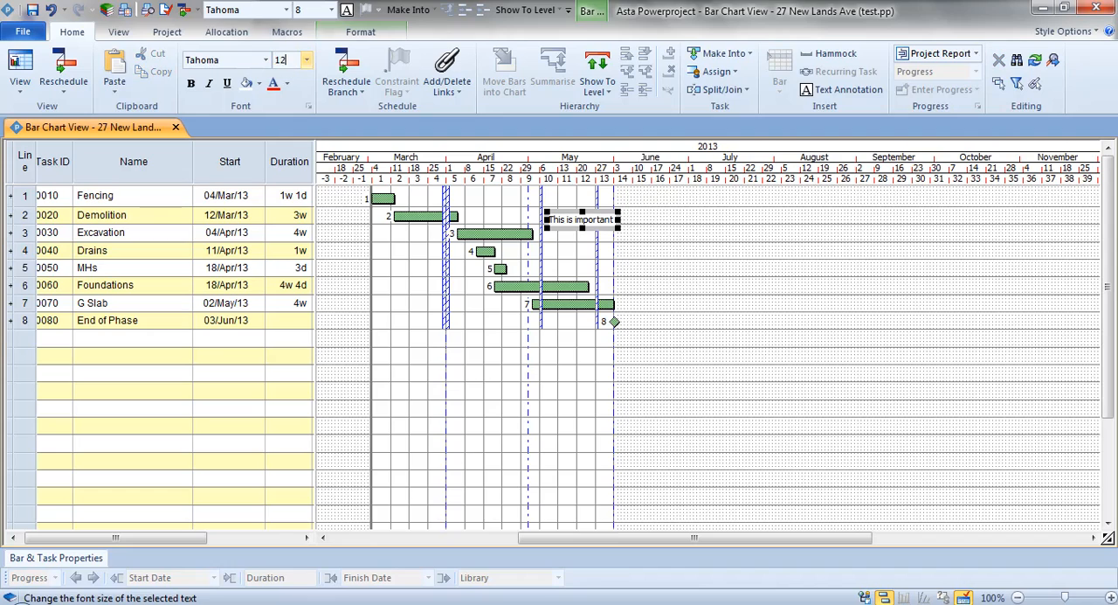
click(191, 83)
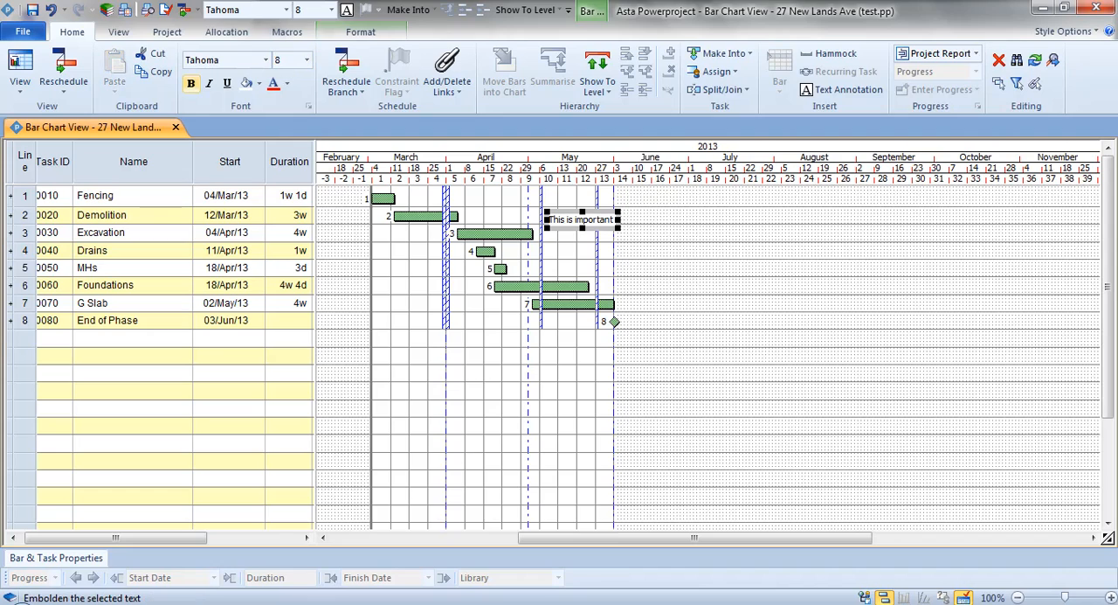
click(297, 64)
text(12)
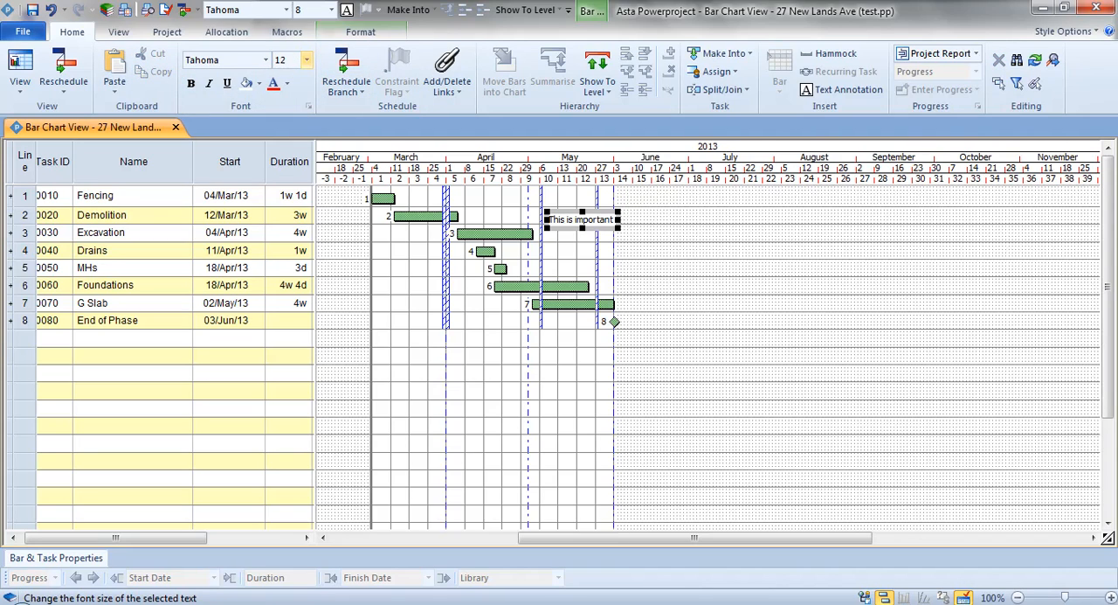
key(Return)
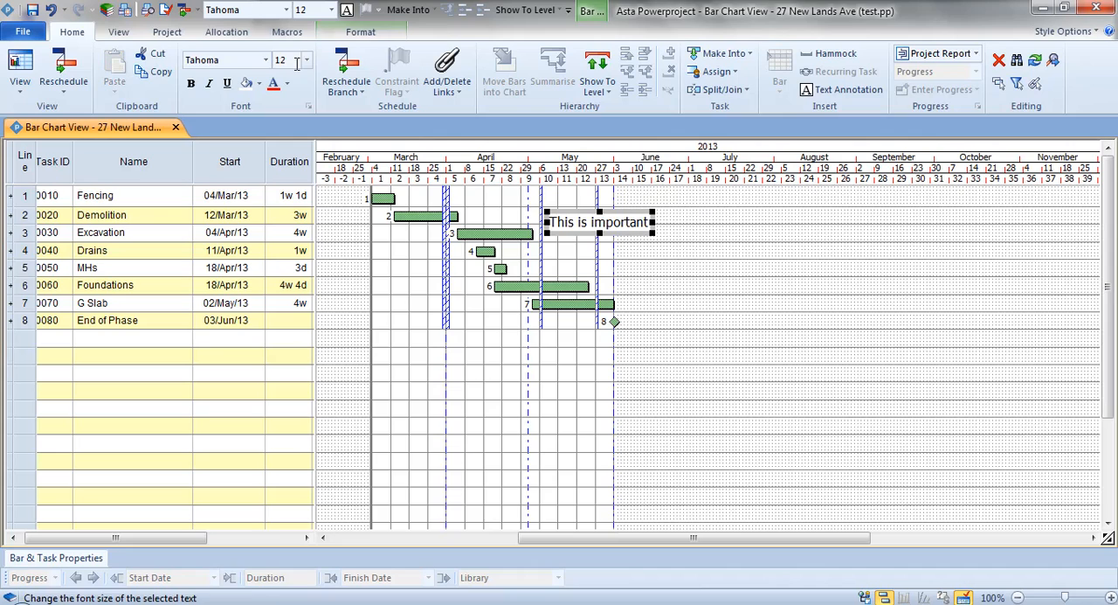
Make the word "is" in the annotation bold and red.
click(591, 221)
double_click(583, 222)
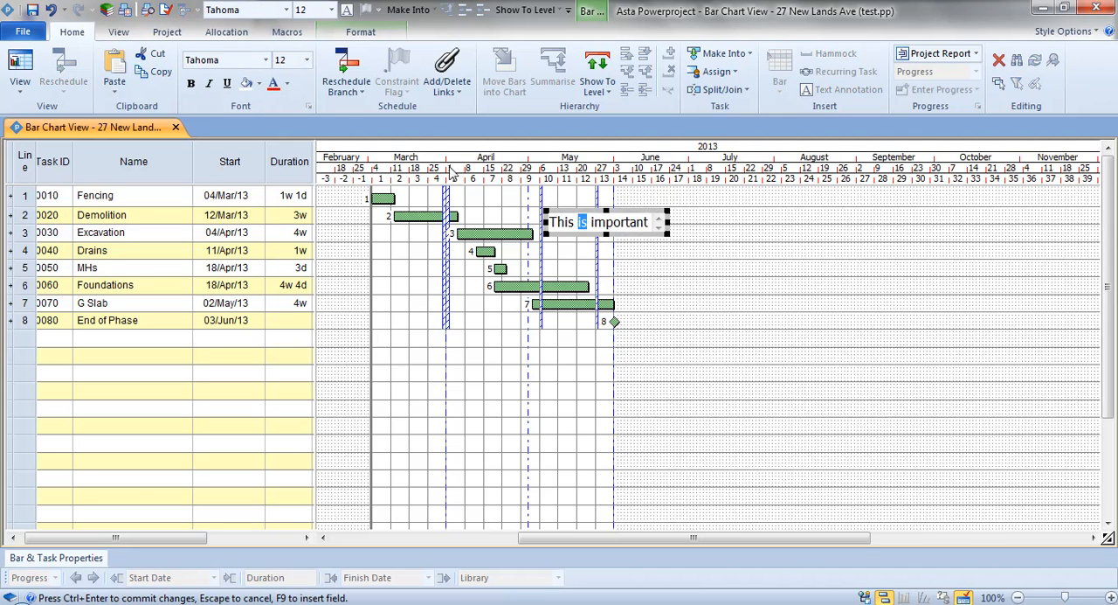
click(194, 86)
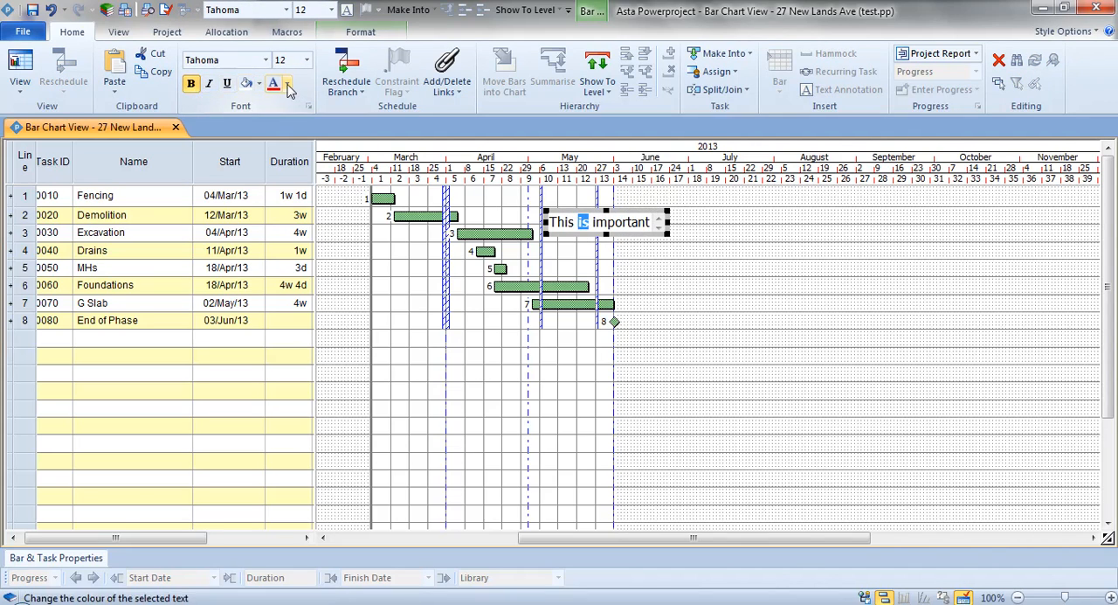
click(274, 85)
click(657, 258)
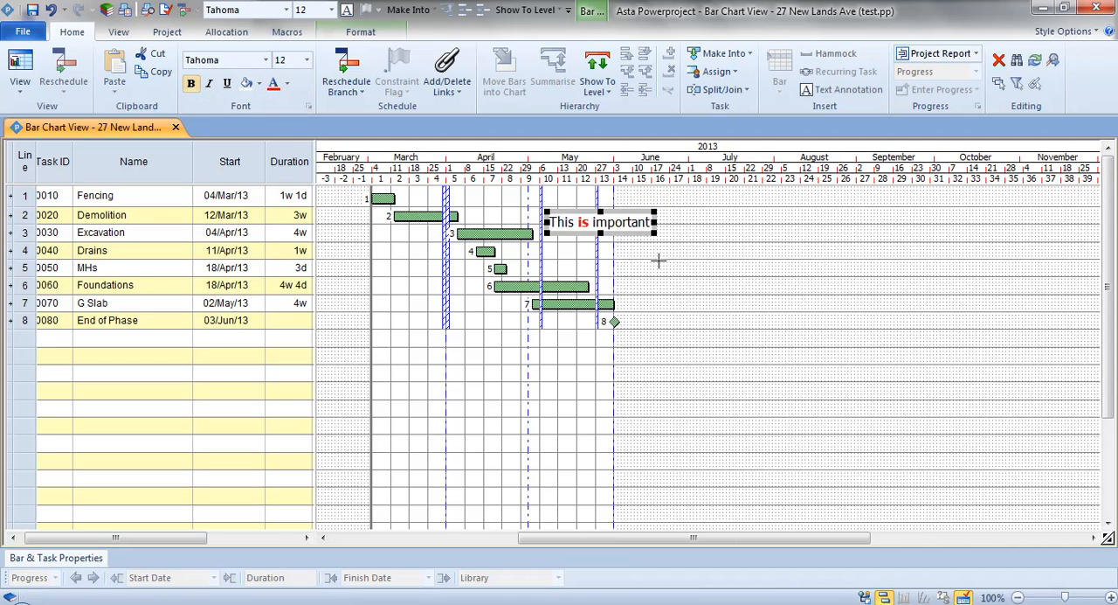
click(658, 258)
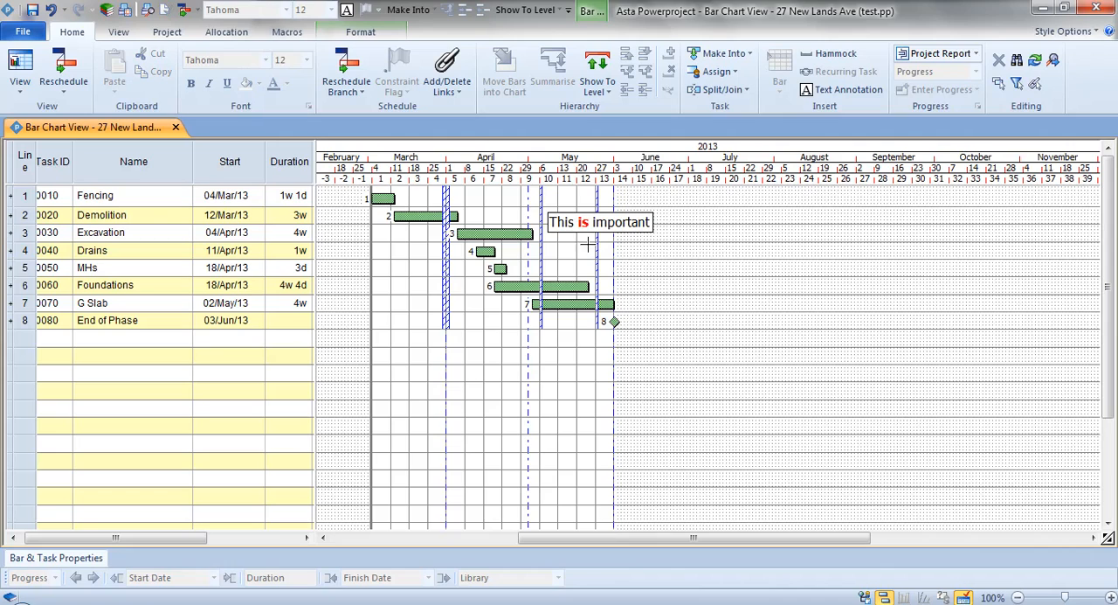
Attach the annotation to the finish of the Excavation task and move that task to start on 02/May/13.
mouse_move(582, 229)
mouse_down()
mouse_move(585, 242)
mouse_move(522, 218)
mouse_move(533, 242)
mouse_move(535, 216)
mouse_up()
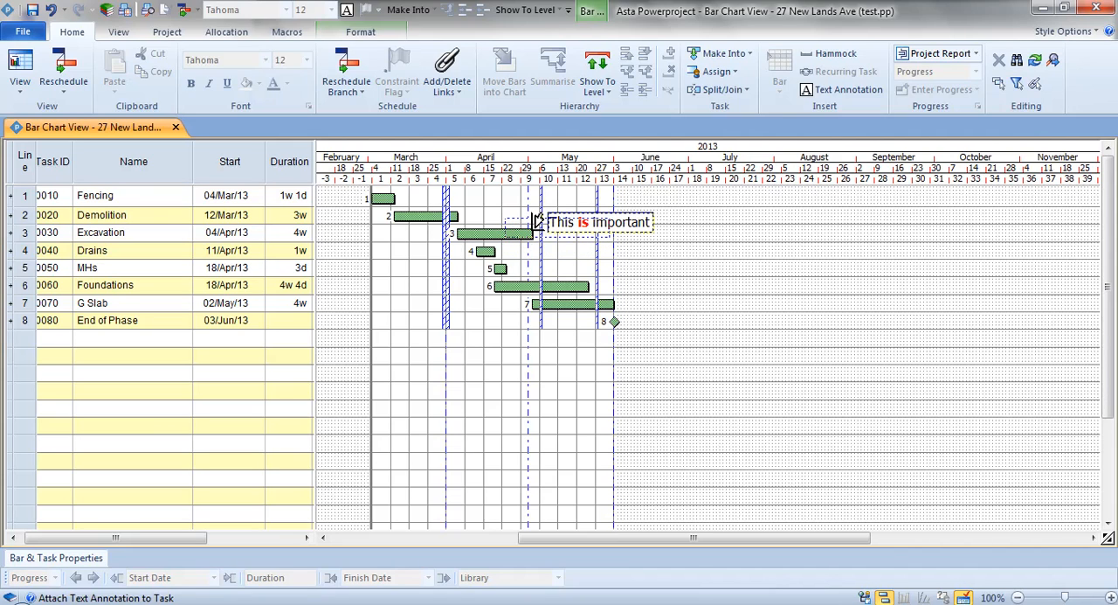
drag(536, 221, 535, 219)
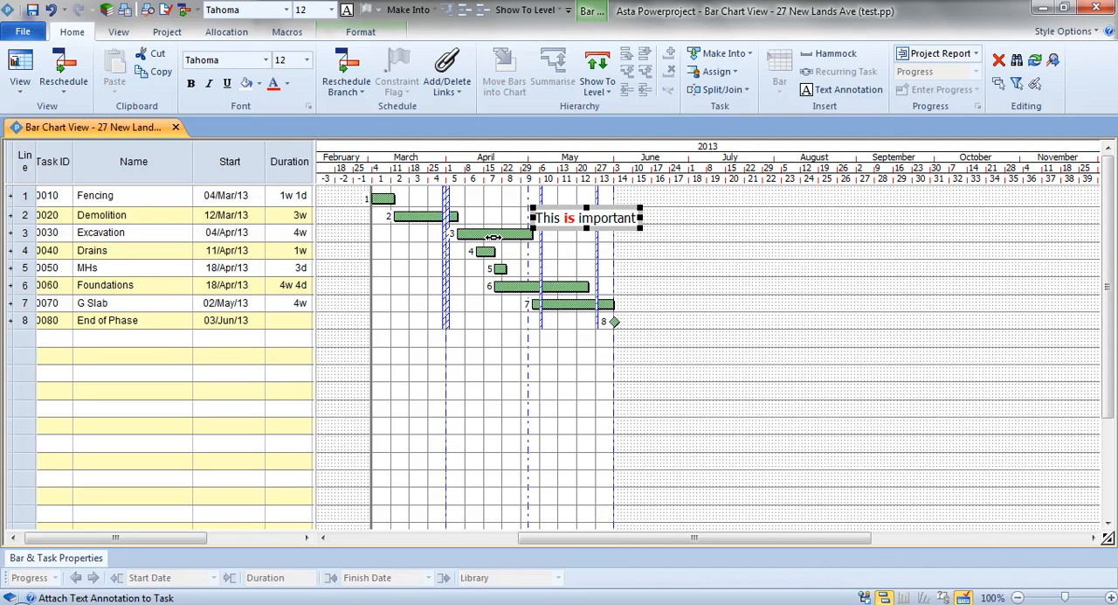
click(494, 234)
drag(486, 234, 564, 235)
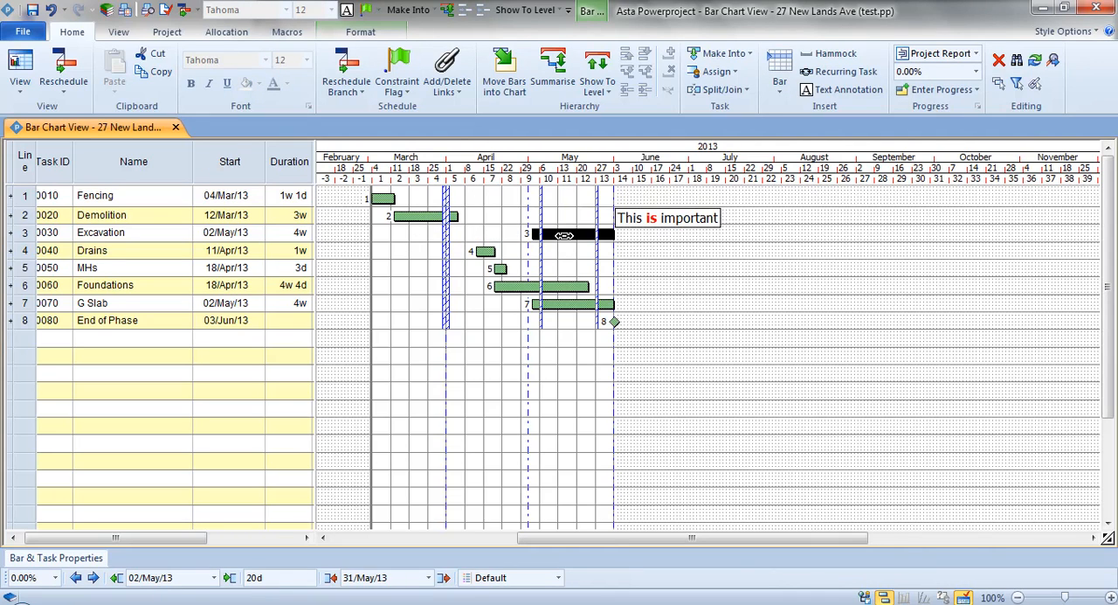
Insert the current task's live Finish date field after the annotation text and widen the box to fit one line.
click(708, 220)
click(711, 220)
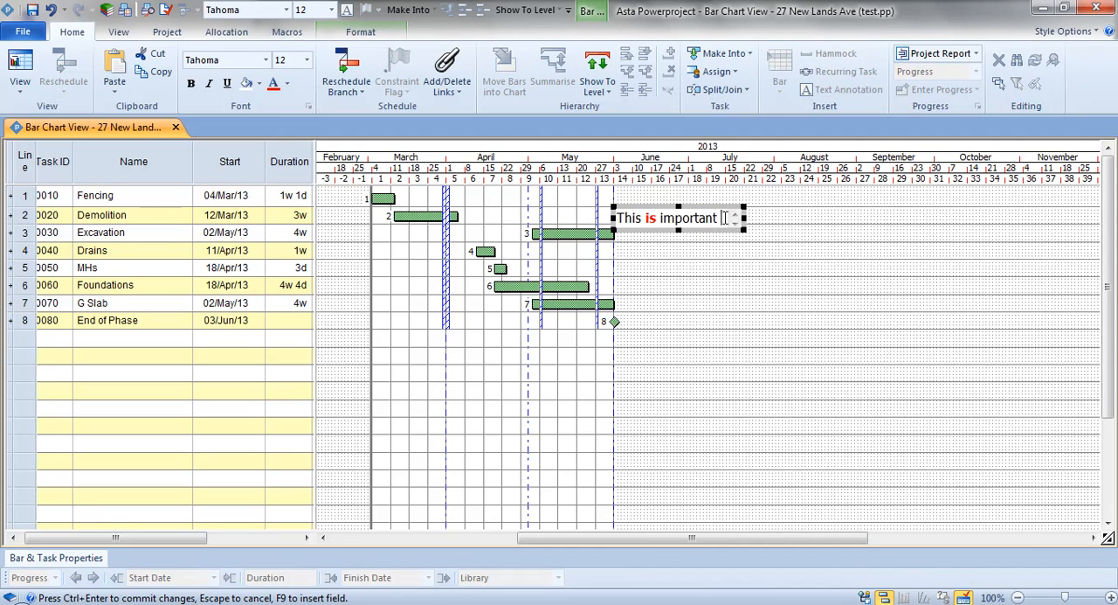
right_click(721, 219)
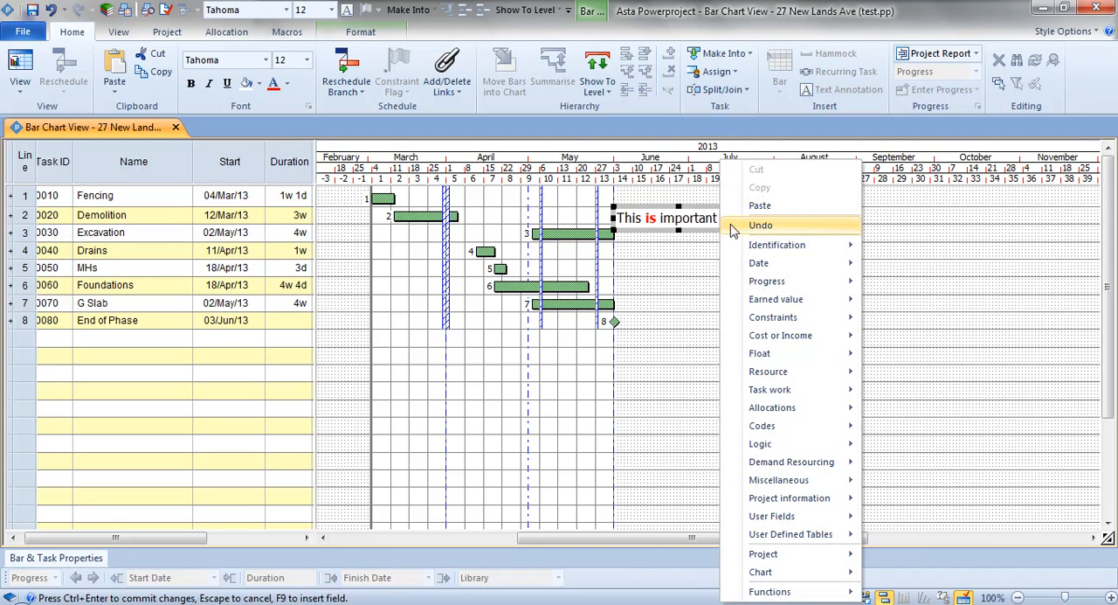
mouse_move(766, 266)
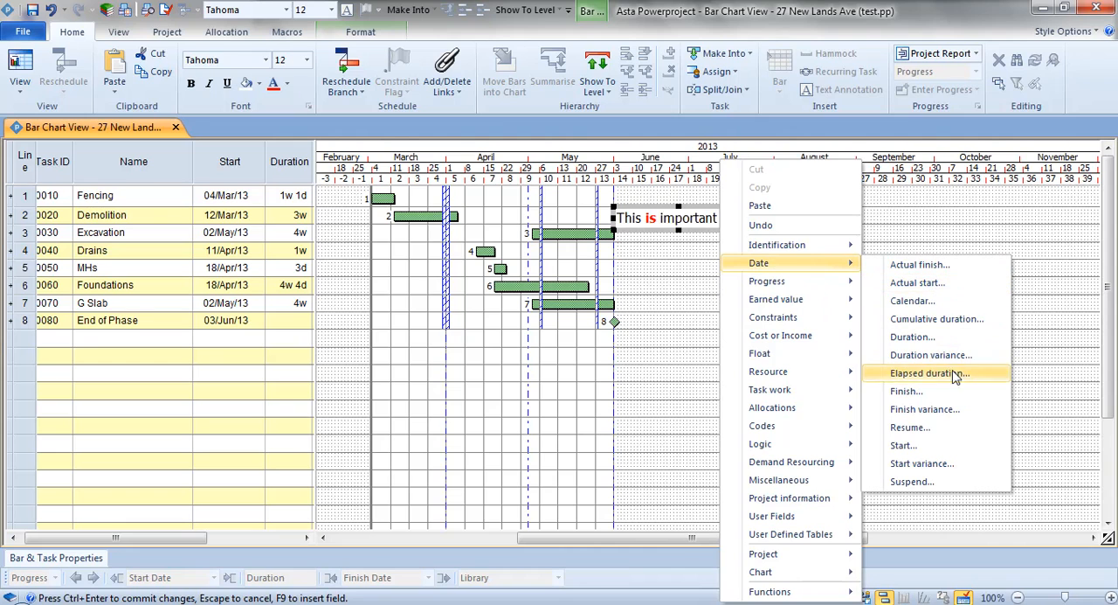
click(952, 397)
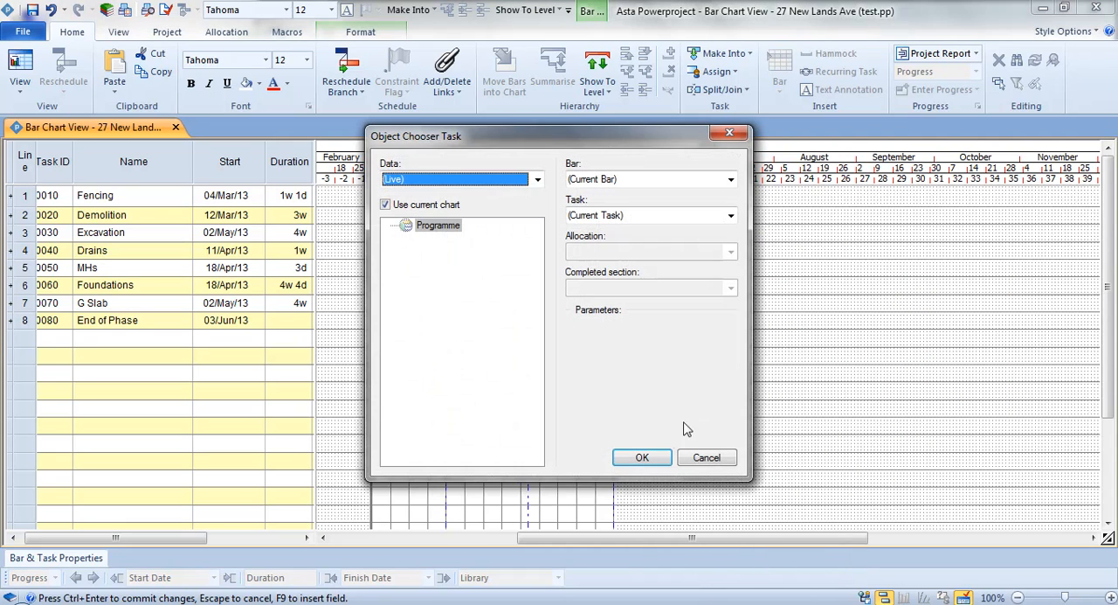
click(646, 457)
key(ctrl+Return)
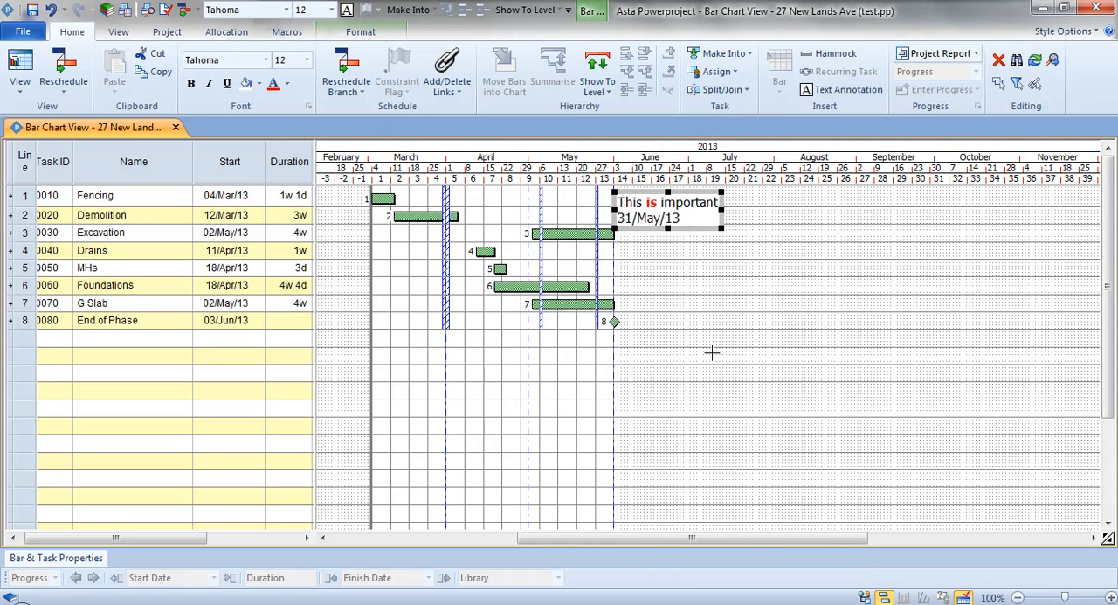
drag(722, 207, 842, 213)
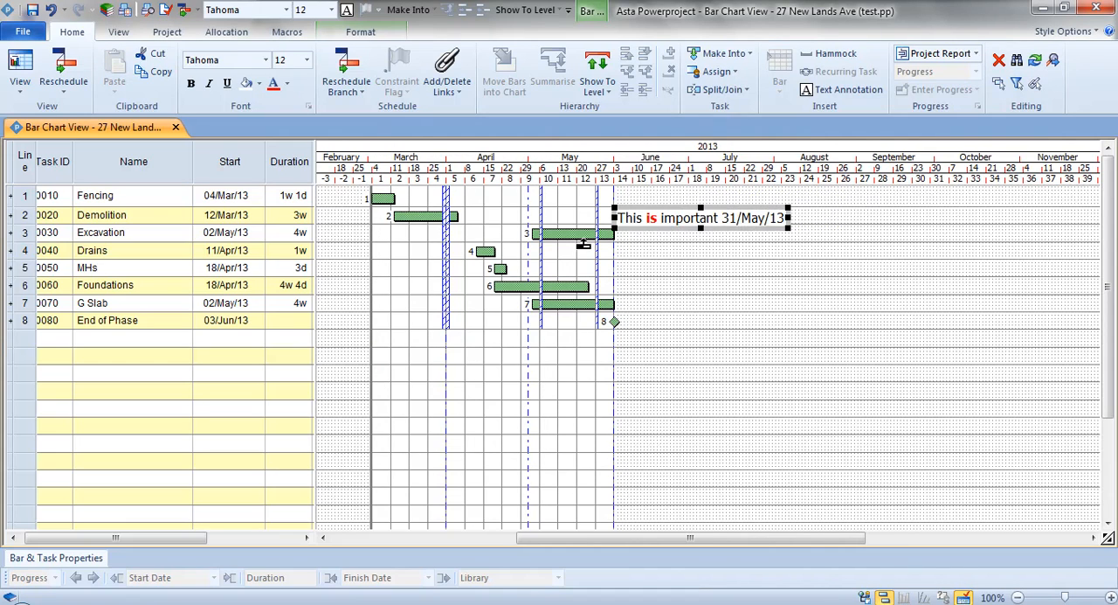
Float the Object Edit toolbar over the chart and move the Excavation task earlier to start on 16/Apr/13.
drag(583, 234, 573, 234)
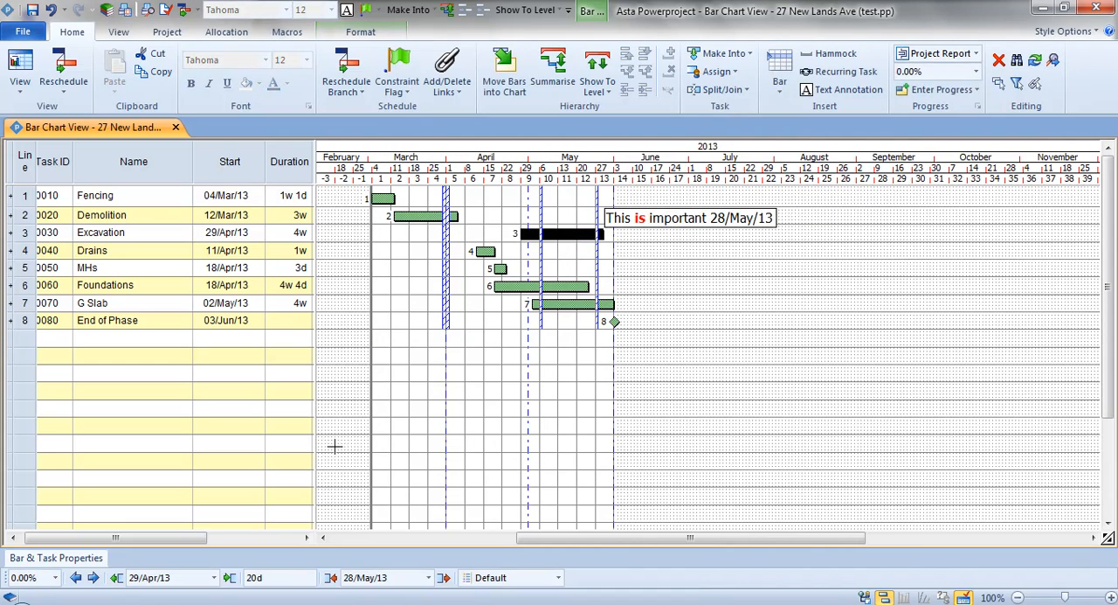
drag(9, 579, 334, 349)
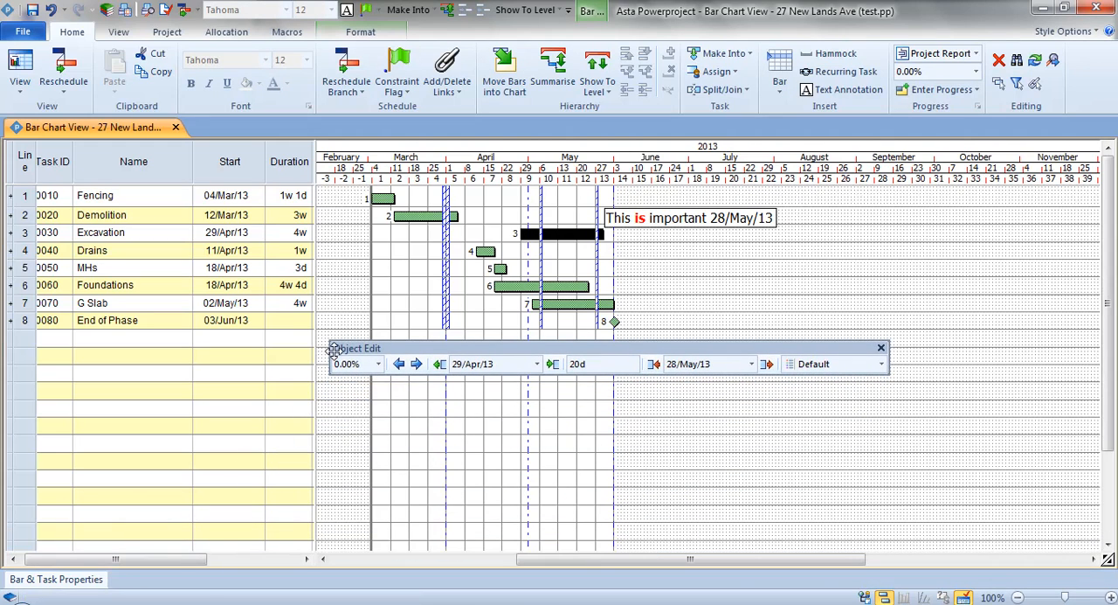
click(399, 364)
click(400, 364)
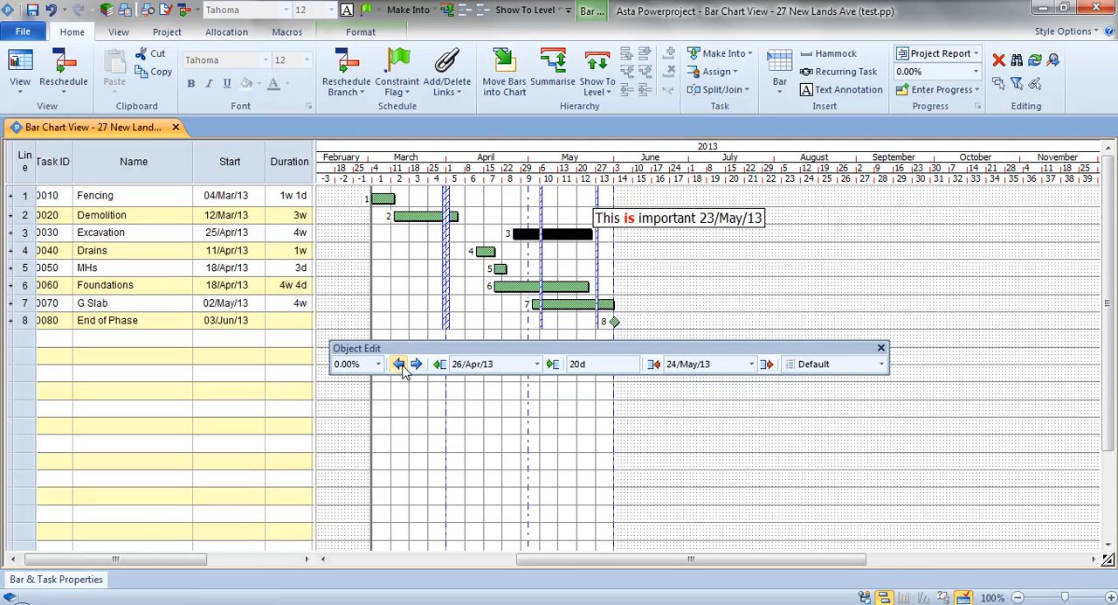
click(399, 365)
click(399, 364)
click(399, 364)
click(399, 365)
click(400, 364)
click(399, 364)
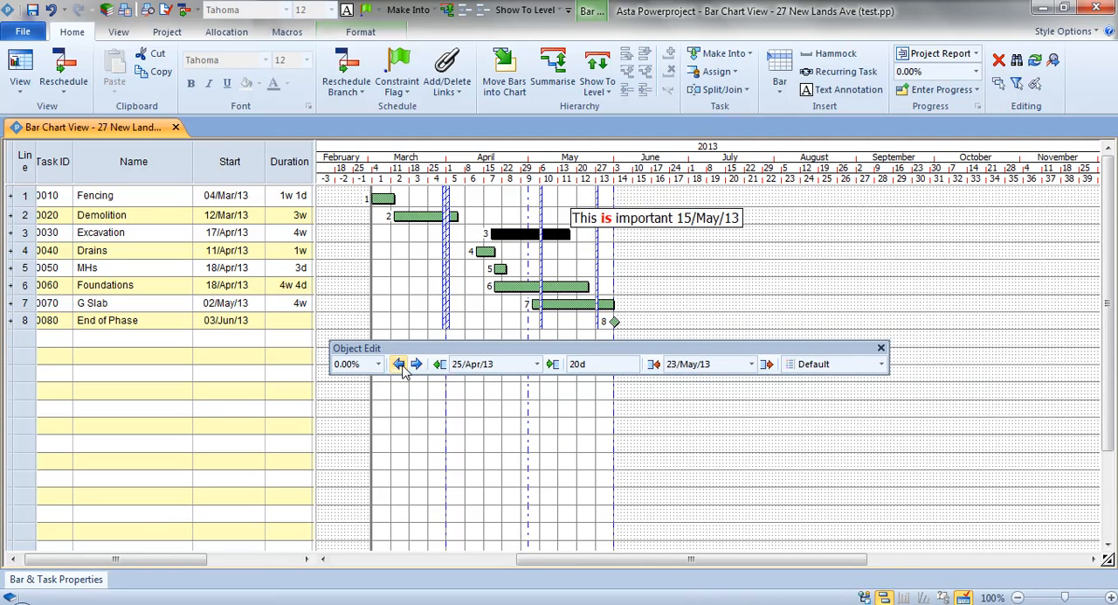
click(399, 365)
Reschedule the chart, dock the Object Edit toolbar again and deselect the Excavation task.
click(358, 70)
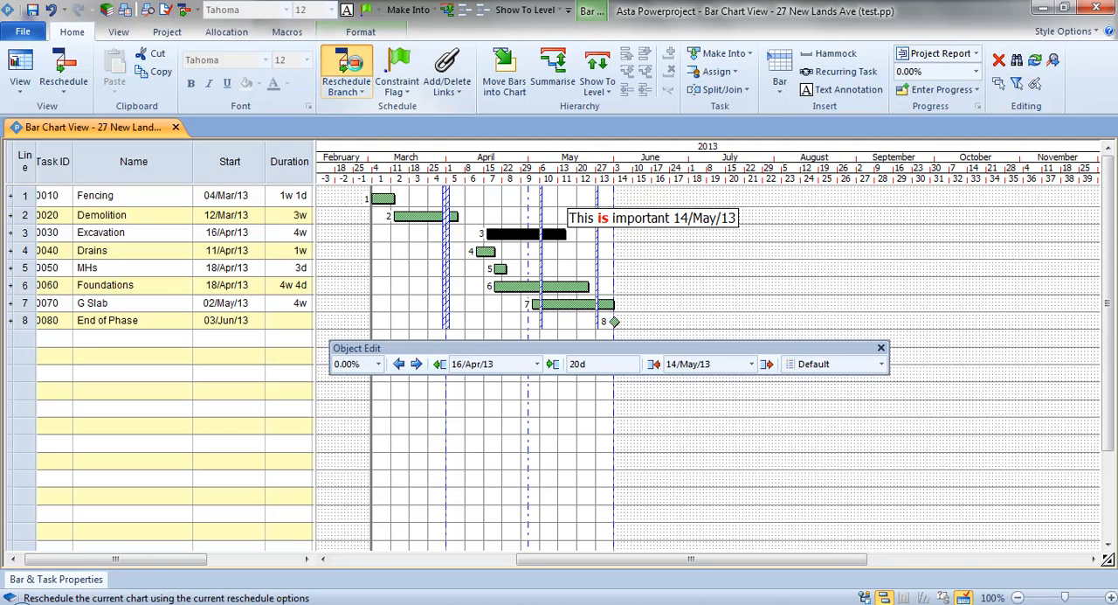
drag(558, 349, 422, 577)
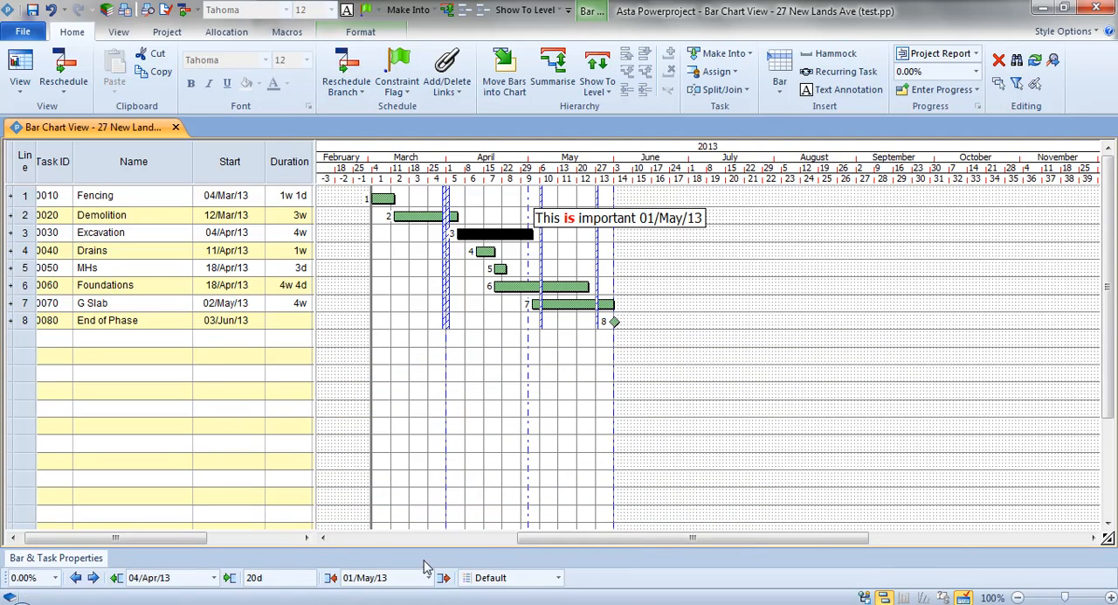
click(640, 272)
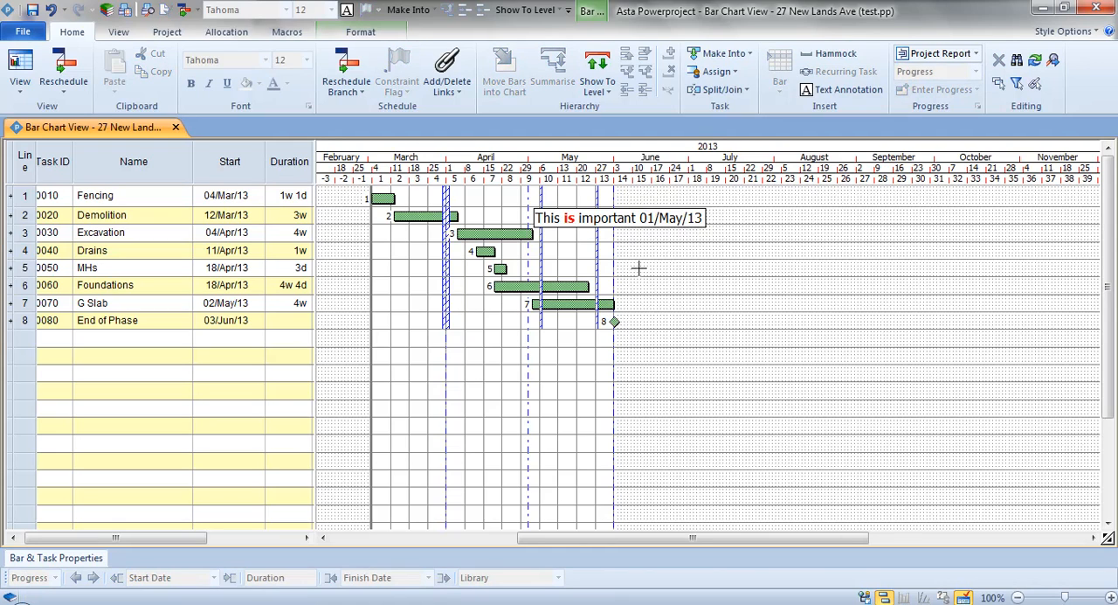
Draw a new picture annotation attached to the End of Phase milestone, just above the diamond.
click(359, 31)
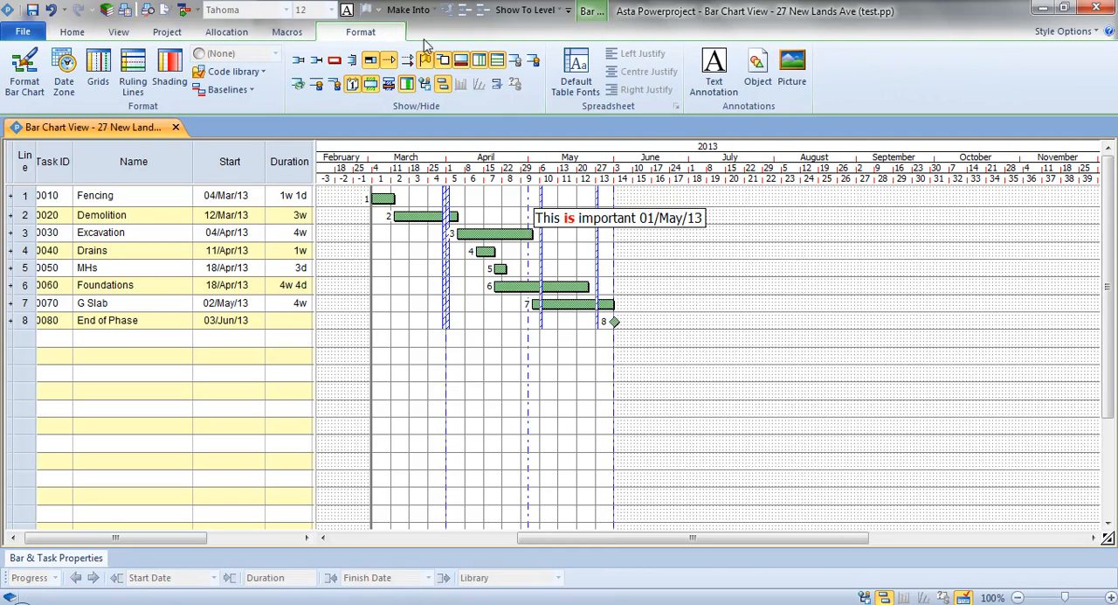
click(798, 77)
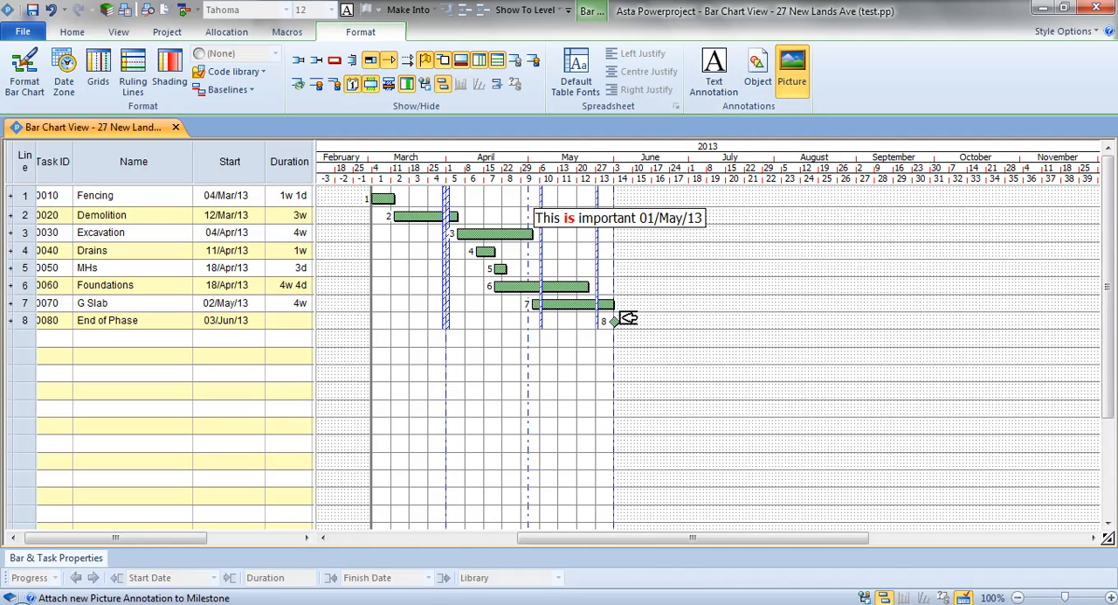
mouse_move(620, 311)
mouse_down()
mouse_move(679, 267)
mouse_move(679, 247)
mouse_up()
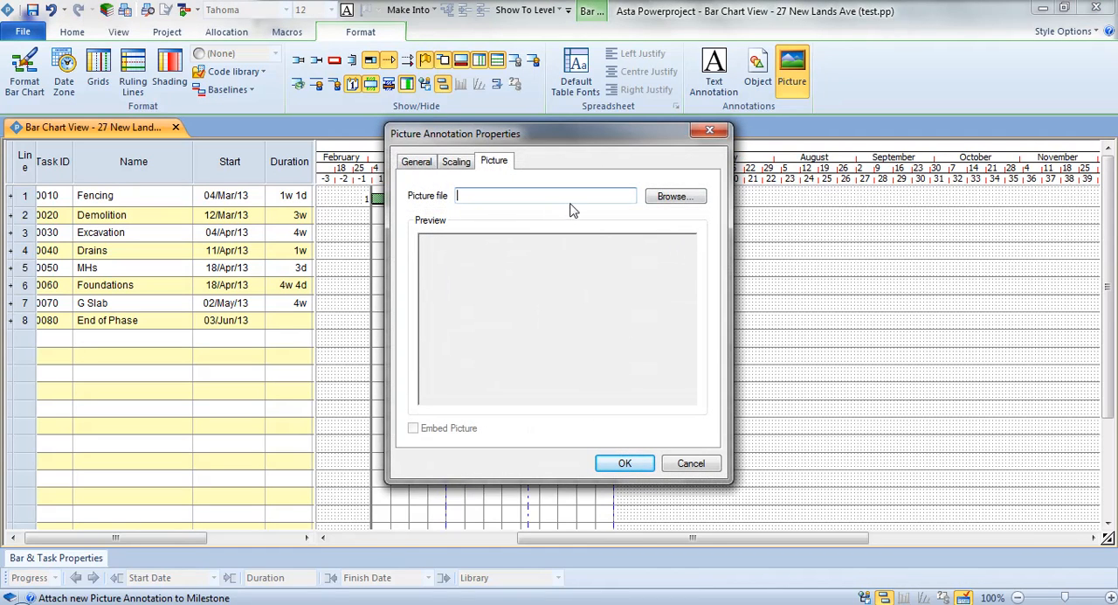
Filter the Clipart folder by c*.png and use Checkered flag 3.png as the annotation's picture file.
click(676, 199)
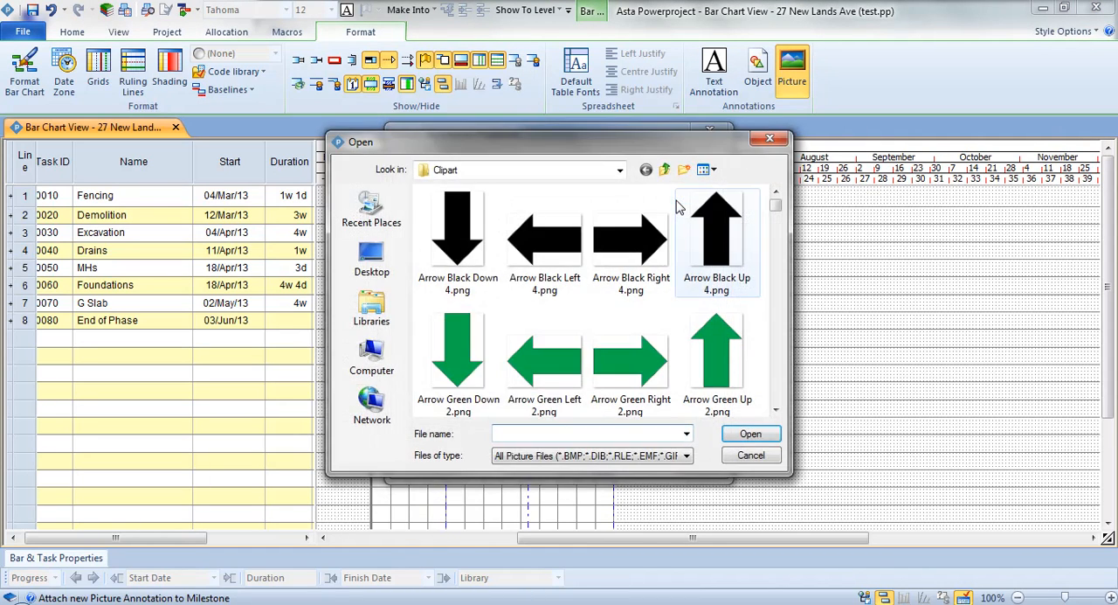
click(687, 433)
click(655, 434)
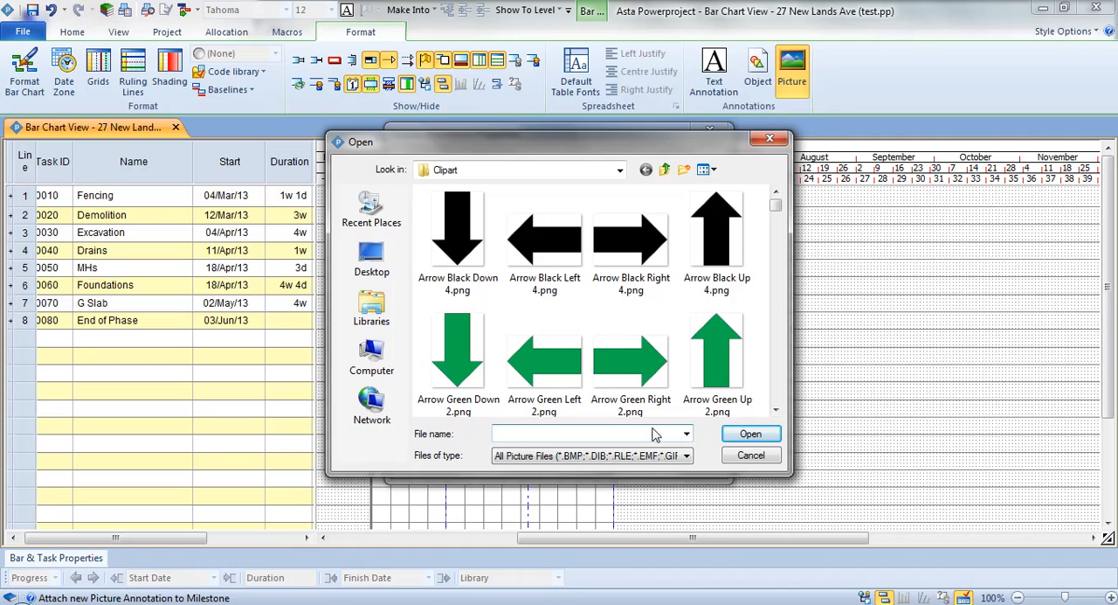
text(c*.png)
key(Return)
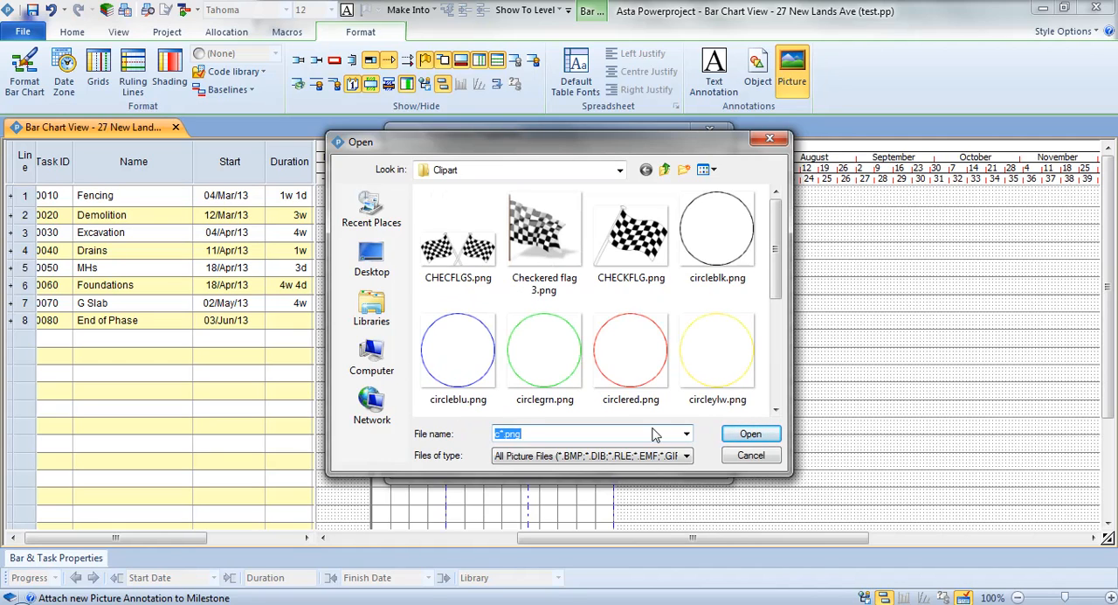
click(559, 247)
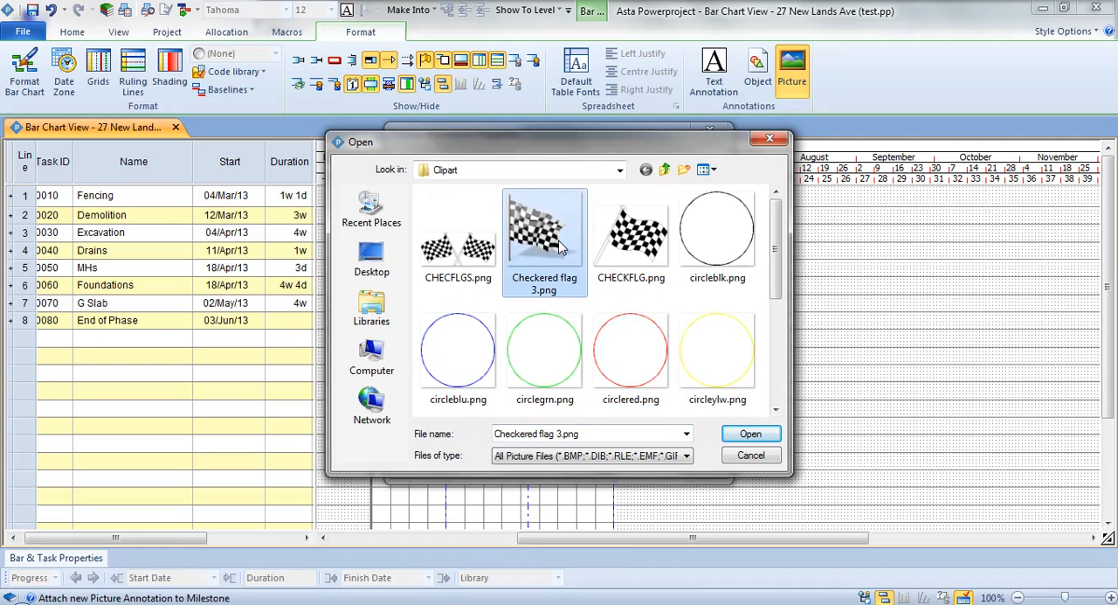
double_click(559, 247)
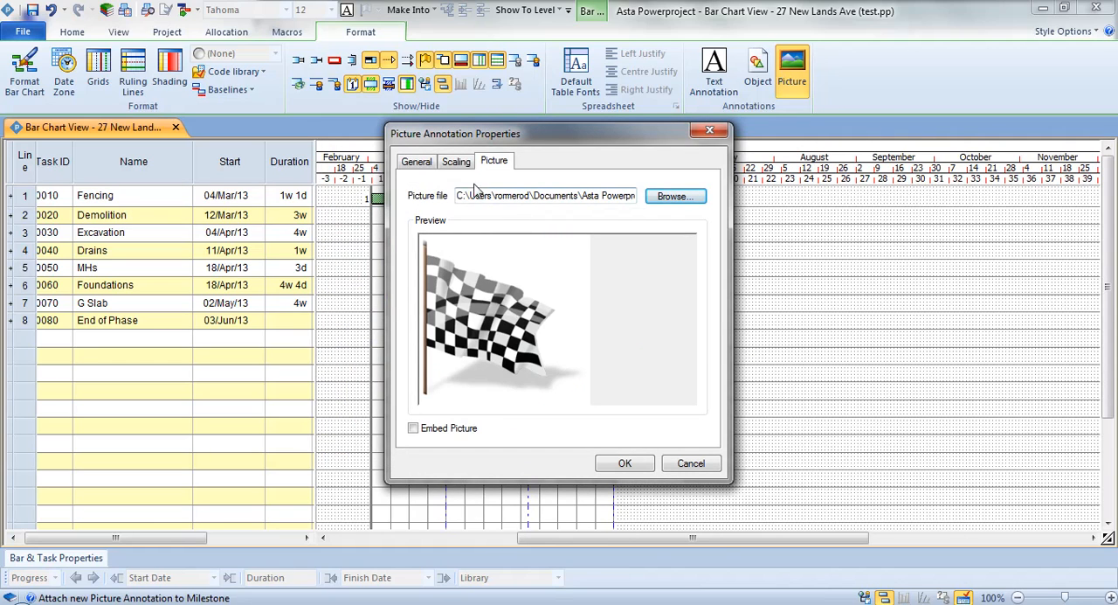
Turn off the picture annotation's border, apply its properties and deselect it on the chart.
click(427, 167)
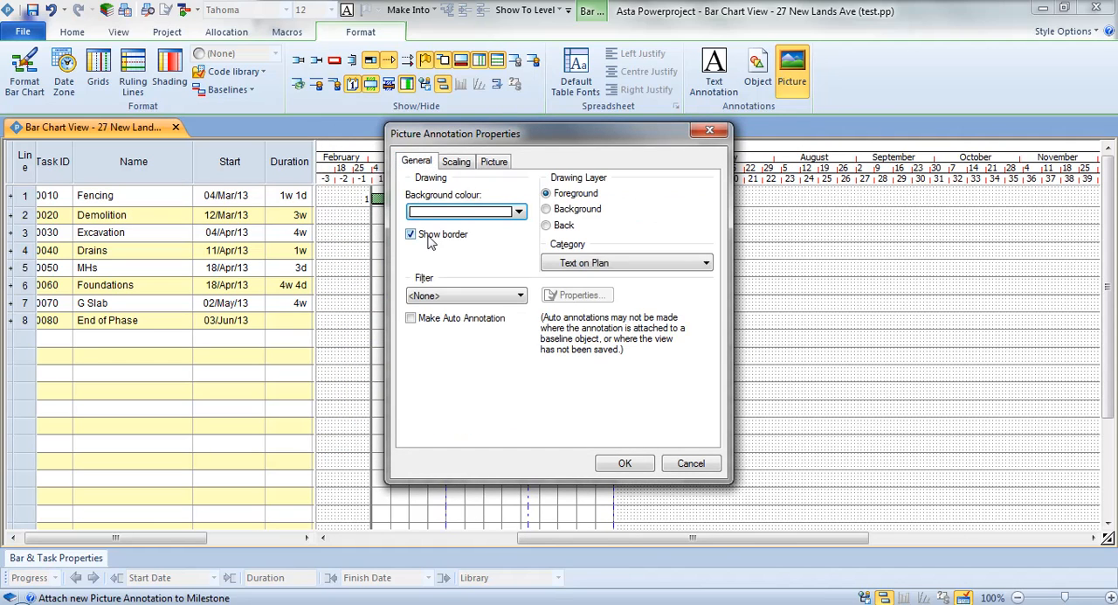
click(446, 215)
click(428, 232)
click(626, 464)
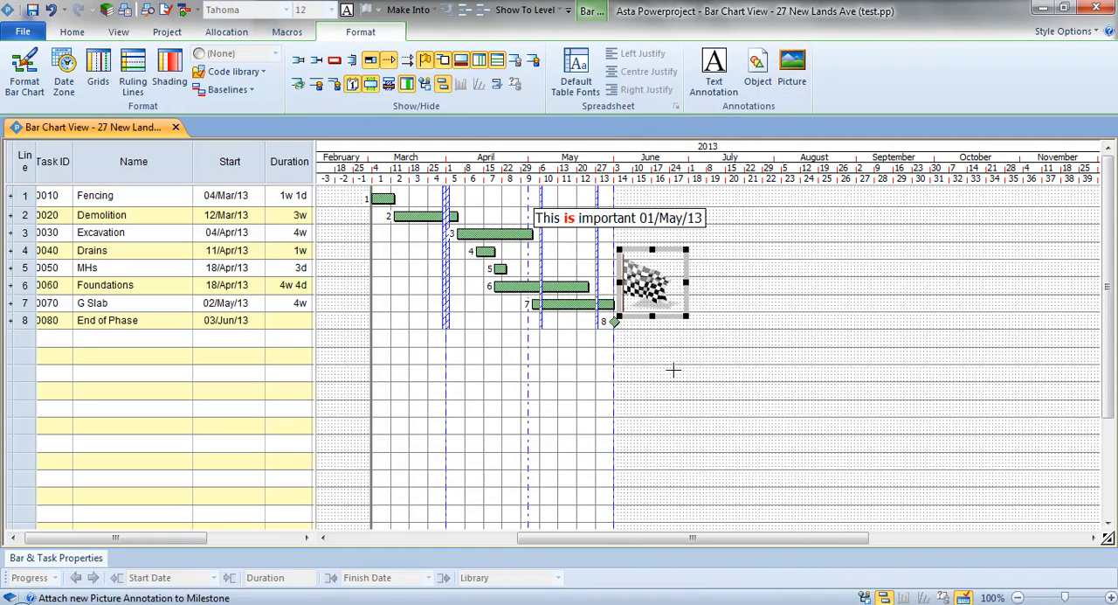
click(730, 302)
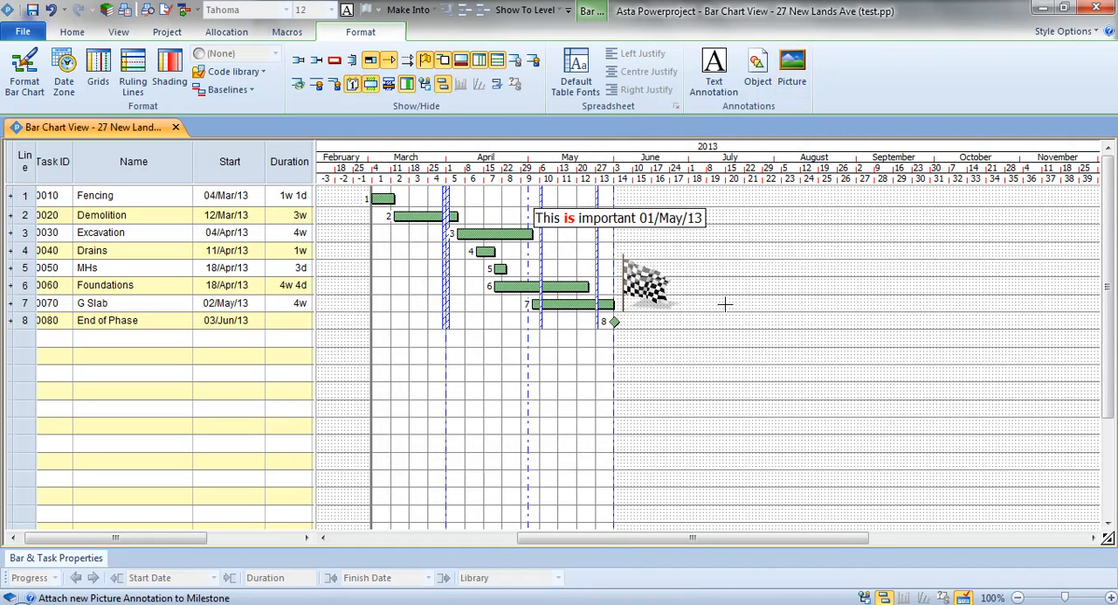
Shrink the chequered flag picture slightly beside the End of Phase milestone and deselect it.
click(664, 285)
drag(683, 267, 671, 264)
click(720, 275)
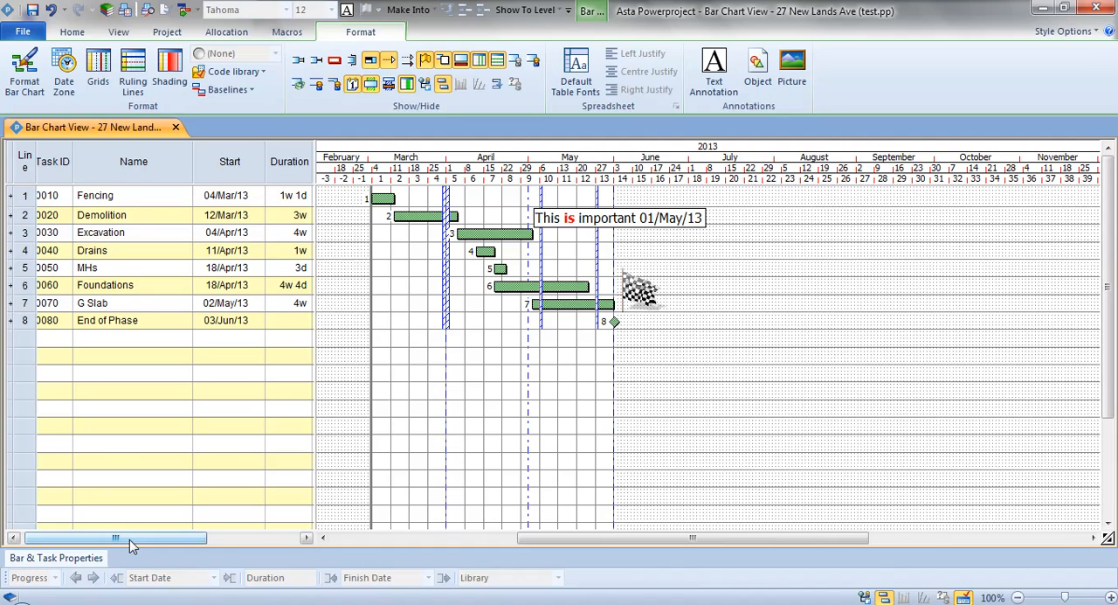
Show the project library tree, expand Trades Contractor under Code Libraries and widen the pane to read the contractor names.
scroll(129, 539, left, 1)
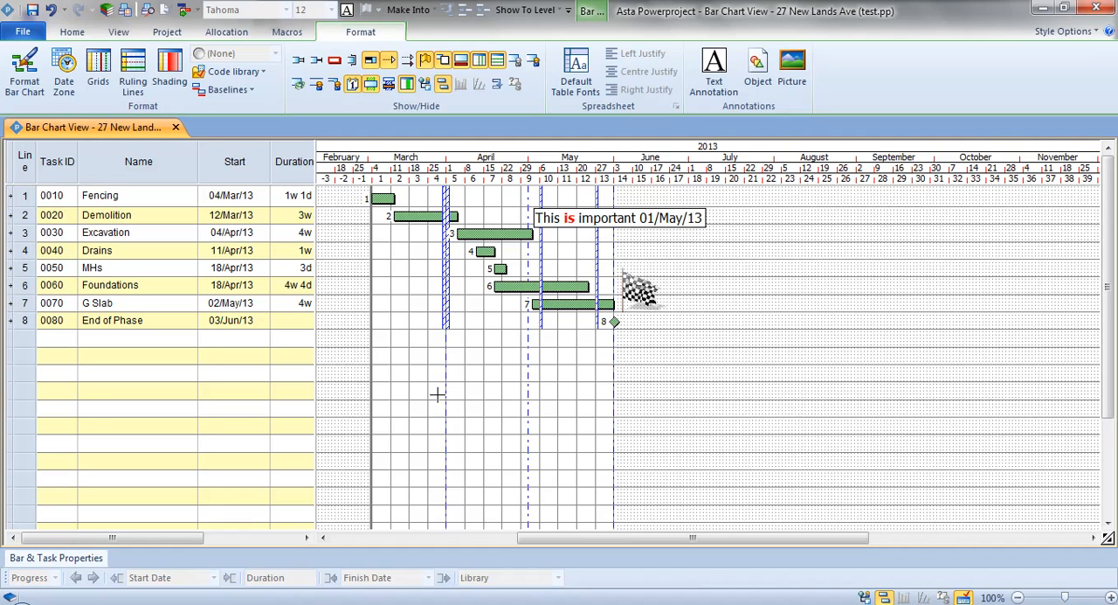
click(863, 597)
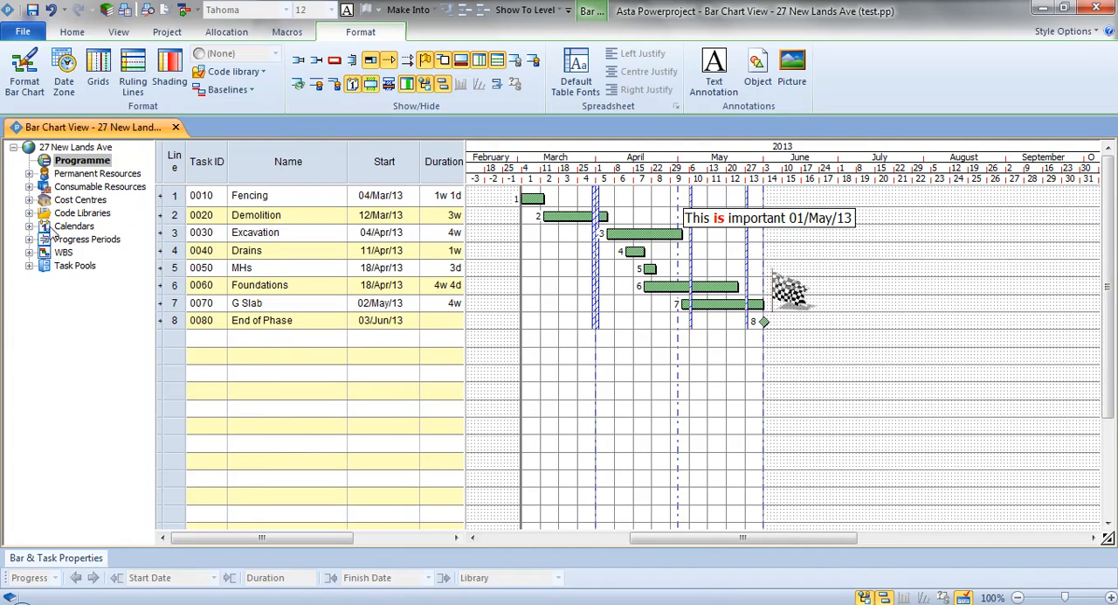
click(29, 213)
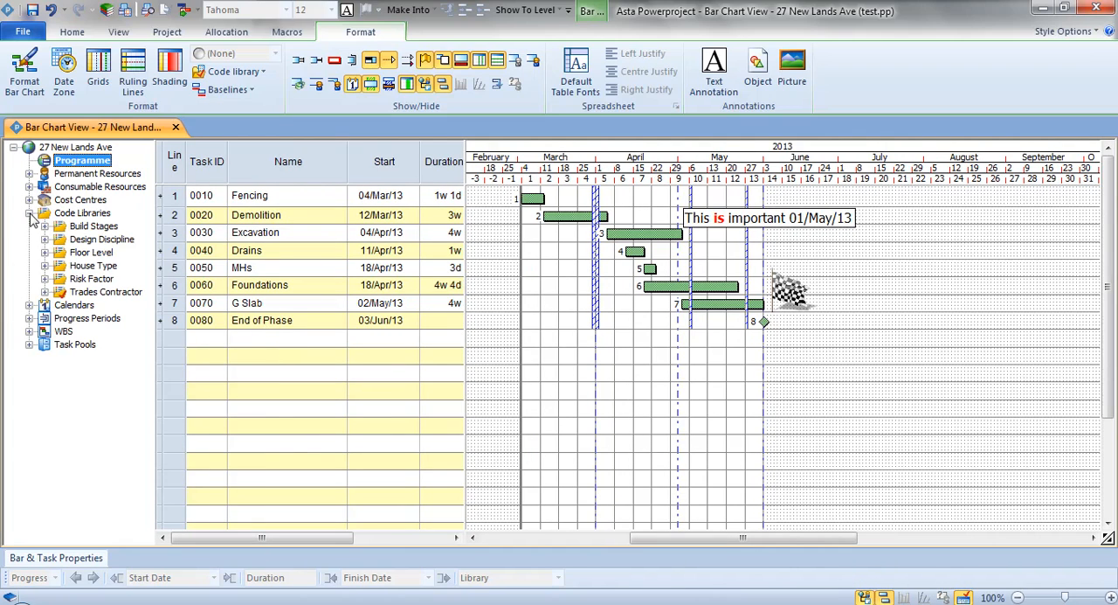
click(44, 292)
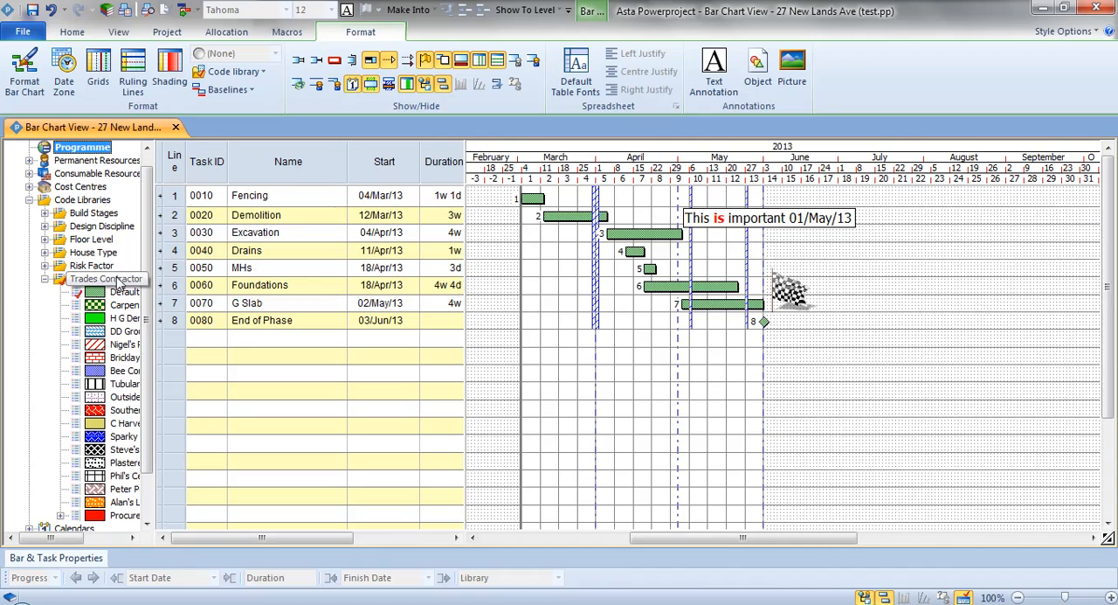
click(113, 284)
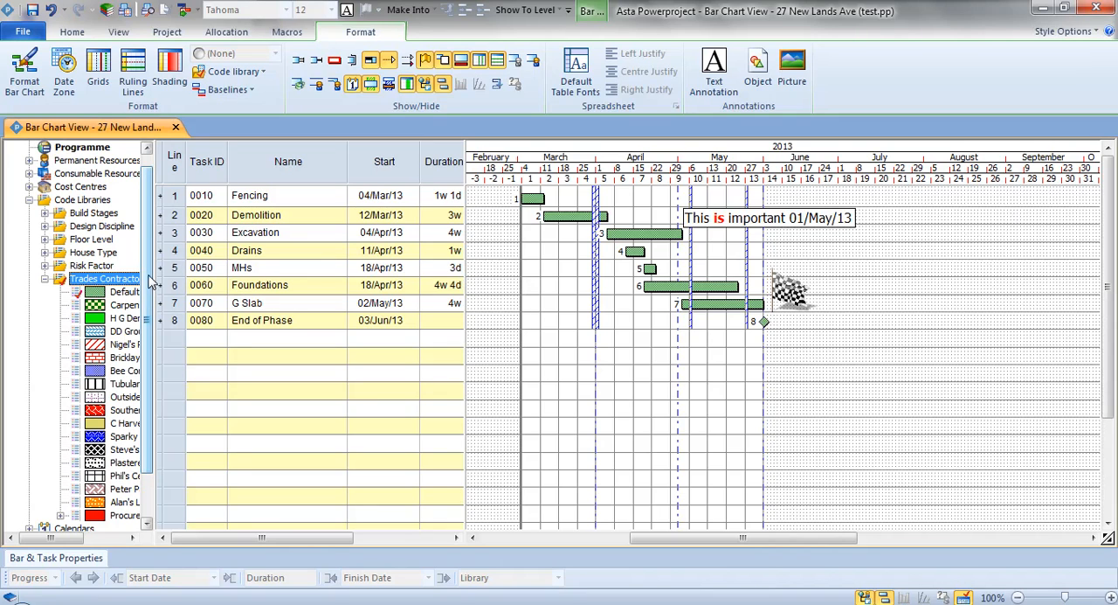
drag(155, 271, 190, 278)
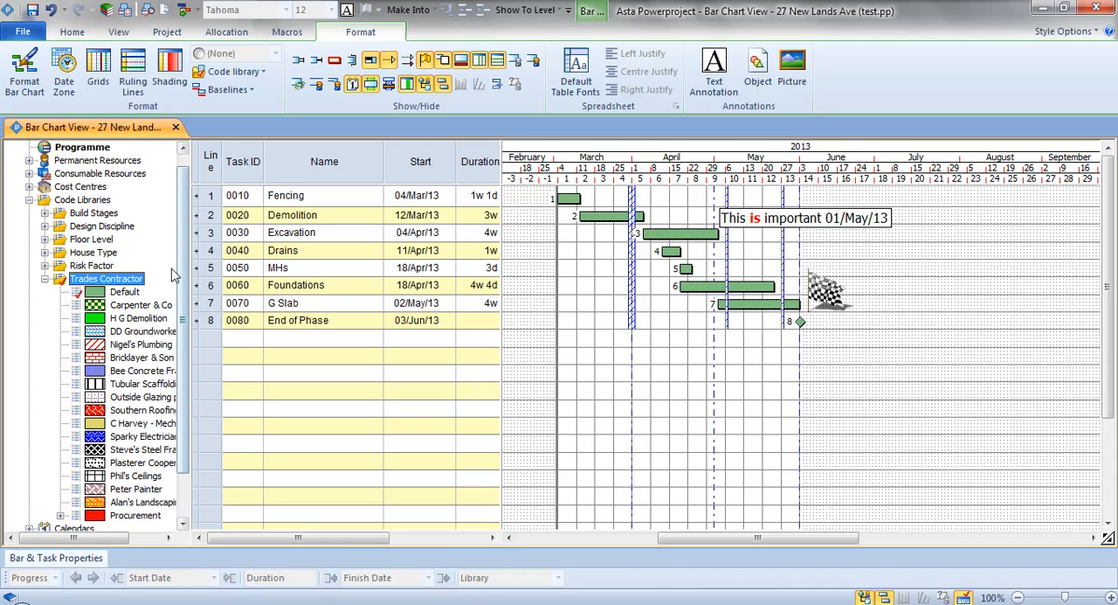
Assign the Carpenter & Co code to the Fencing task and H G Demolition to the Demolition task.
click(127, 306)
drag(126, 306, 569, 200)
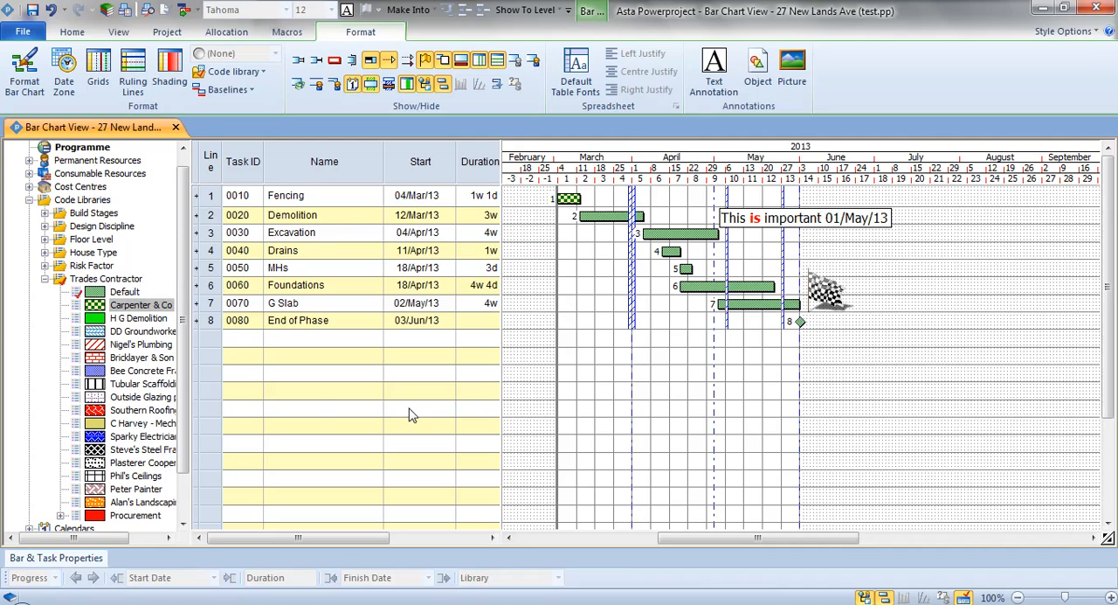
drag(150, 321, 603, 219)
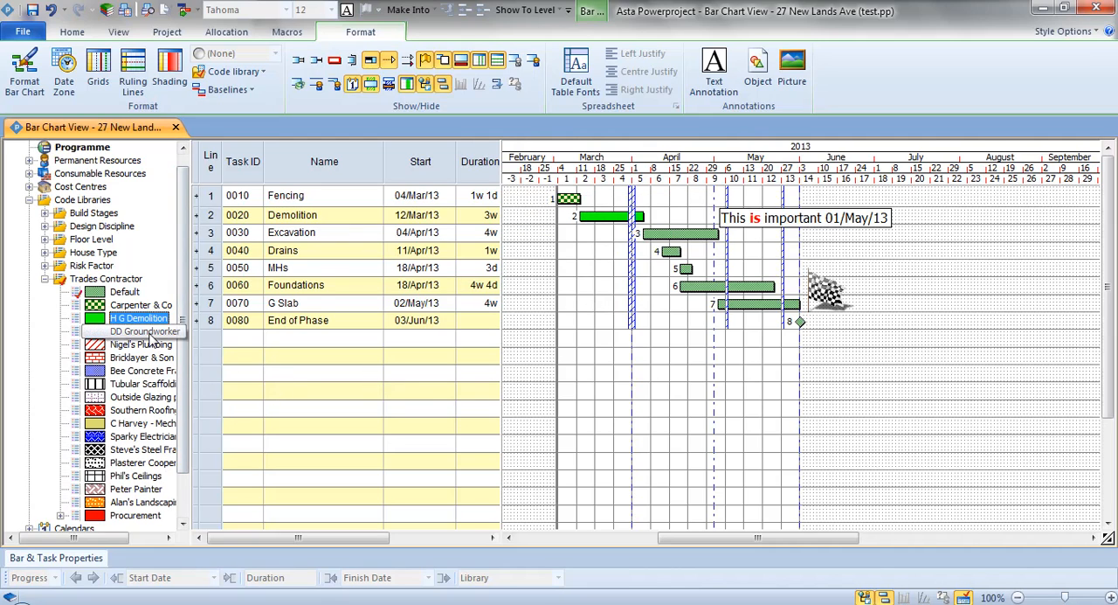
Assign DD Groundworker to the Excavation task, Nigel's Plumbing to Drains and Bricklayer & Son Ltd to MHs.
drag(150, 339, 664, 234)
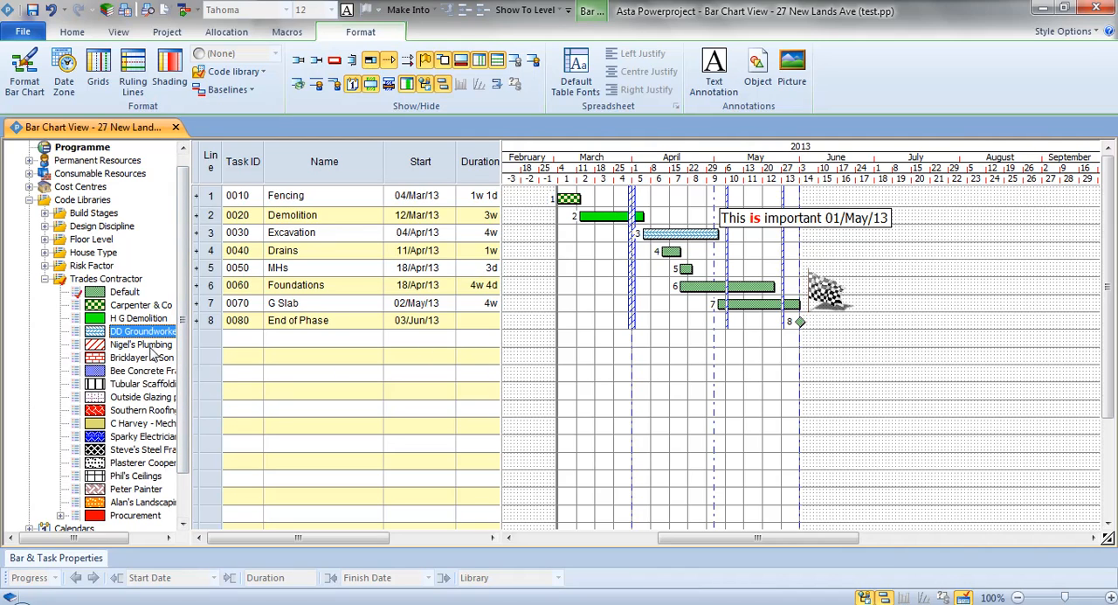
mouse_move(140, 345)
mouse_down()
mouse_move(686, 288)
mouse_move(673, 252)
mouse_up()
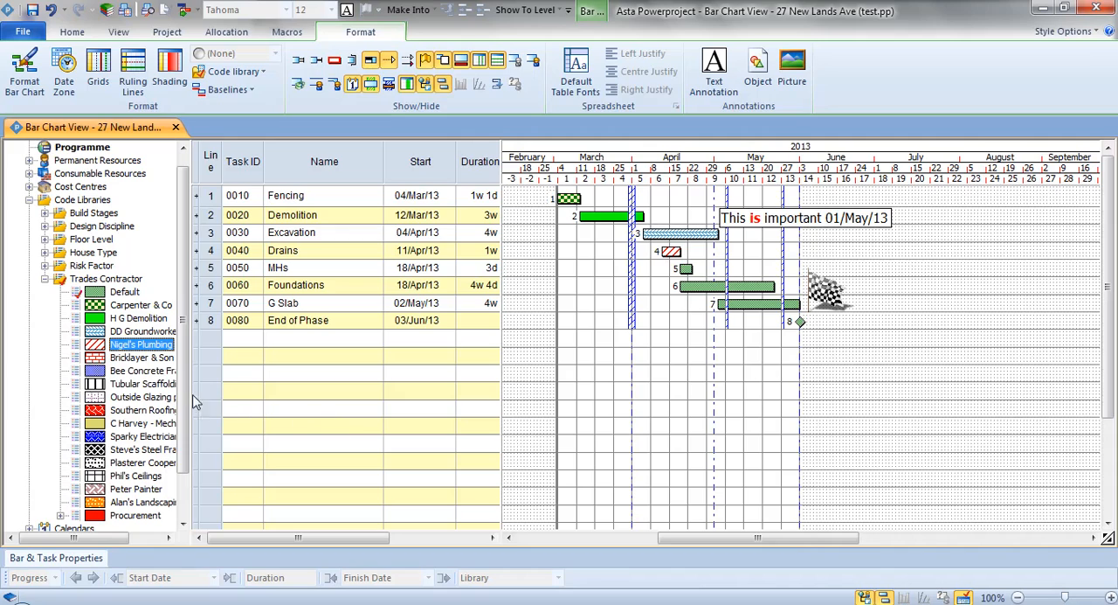
mouse_move(139, 358)
mouse_down()
mouse_move(350, 338)
mouse_move(687, 269)
mouse_up()
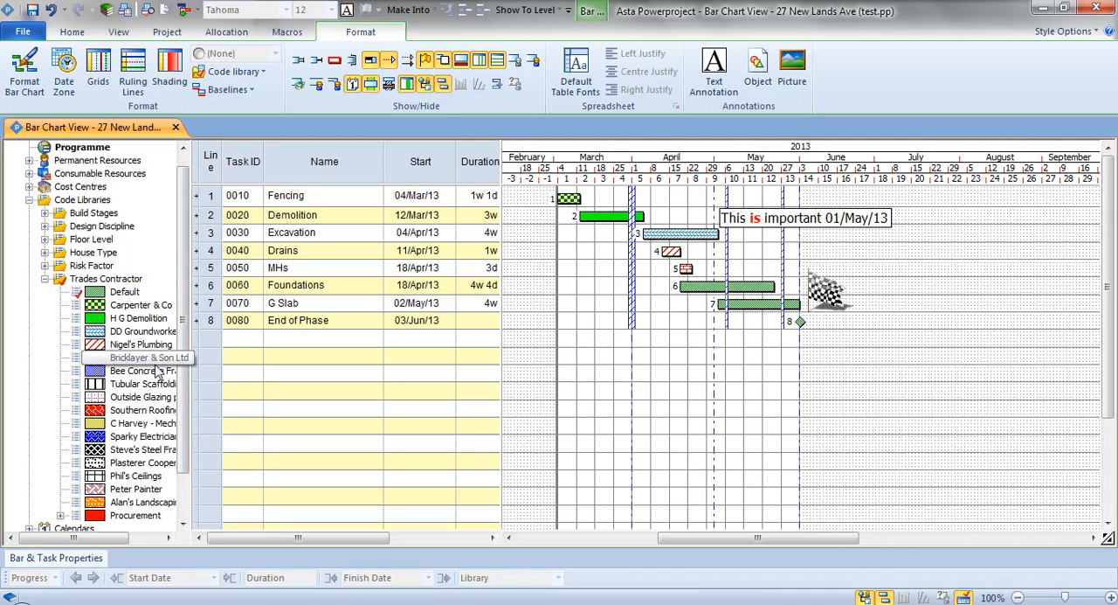
Assign the Bee Concrete Frame code to the Foundations and G Slab tasks together and deselect them.
click(735, 288)
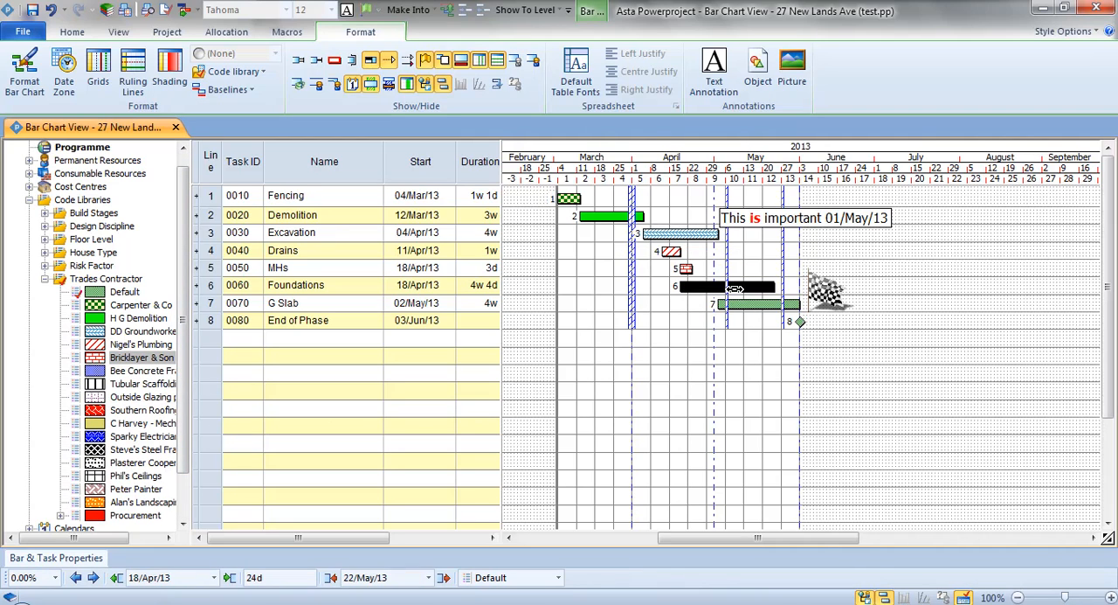
ctrl+click(745, 301)
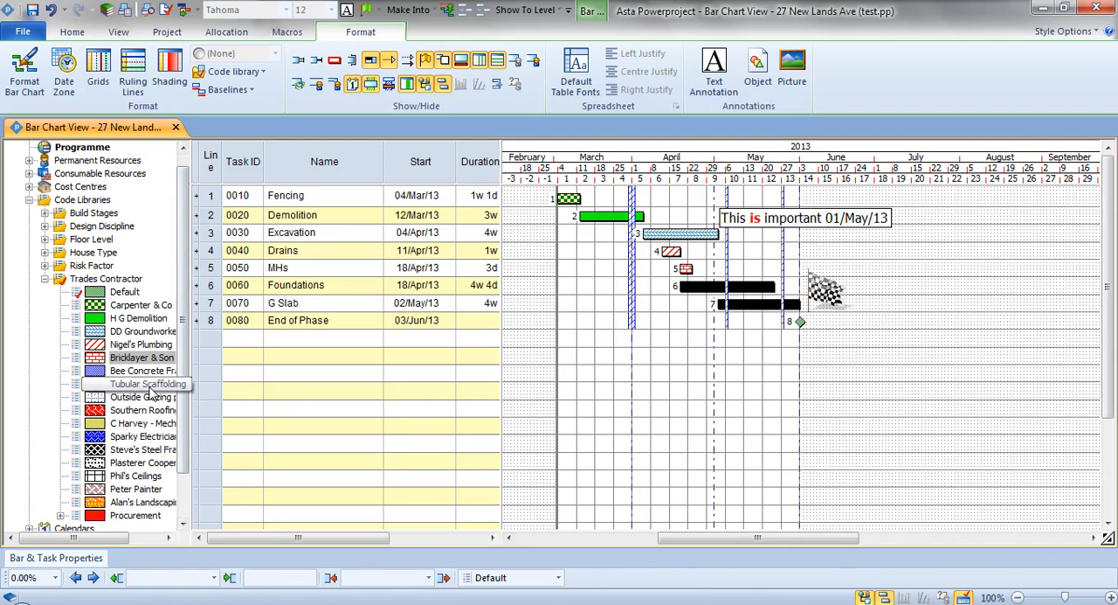
drag(157, 370, 734, 302)
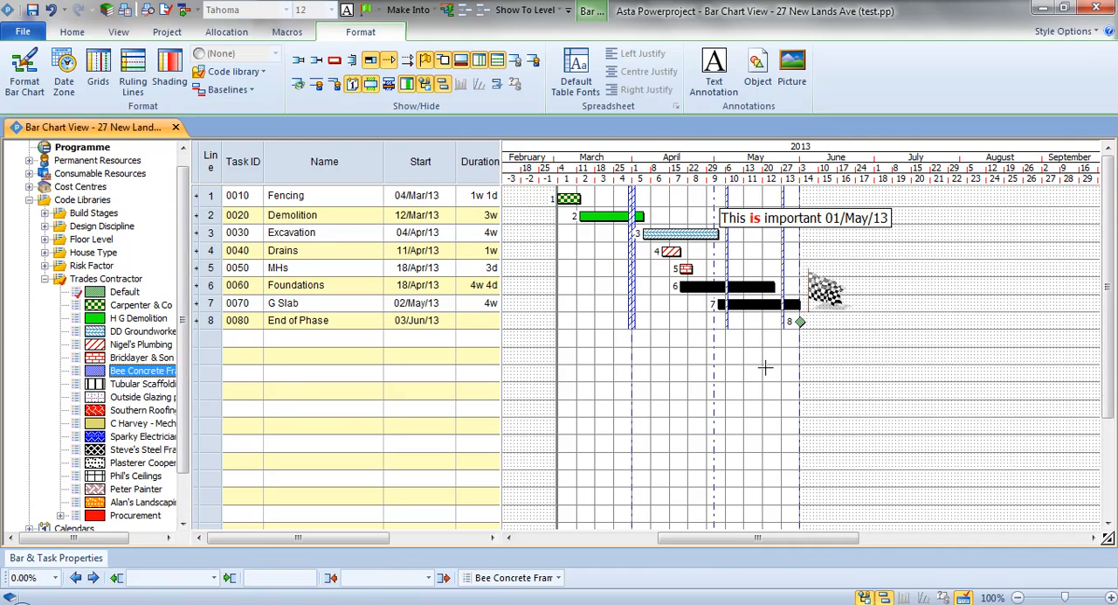
click(765, 368)
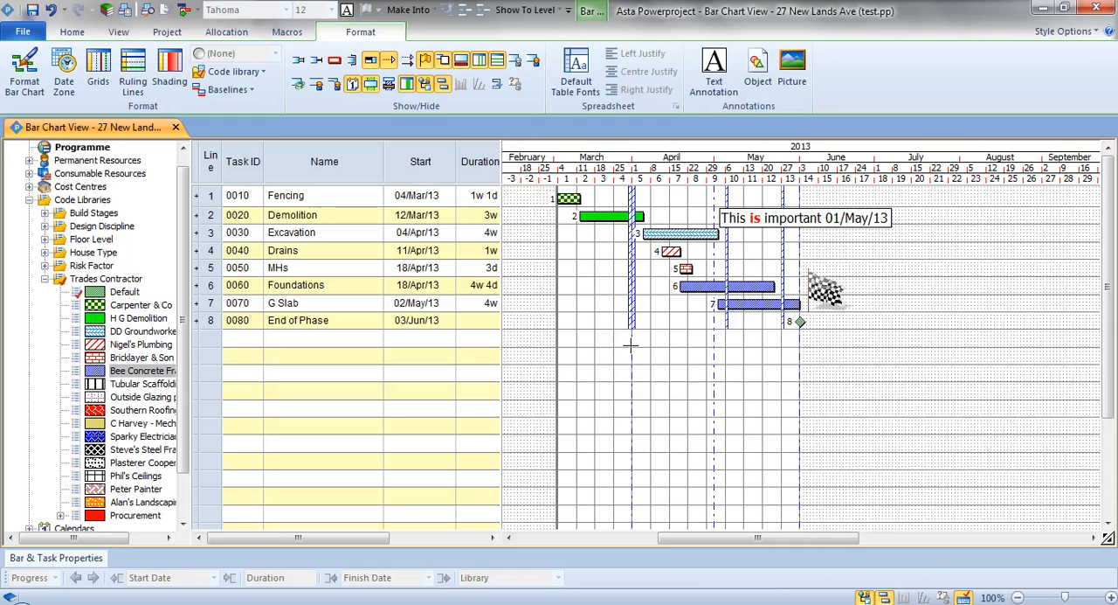
Open the bar chart's print preview and switch its border to EXAMPLE2 A3L.B, the A3 landscape layout.
click(149, 12)
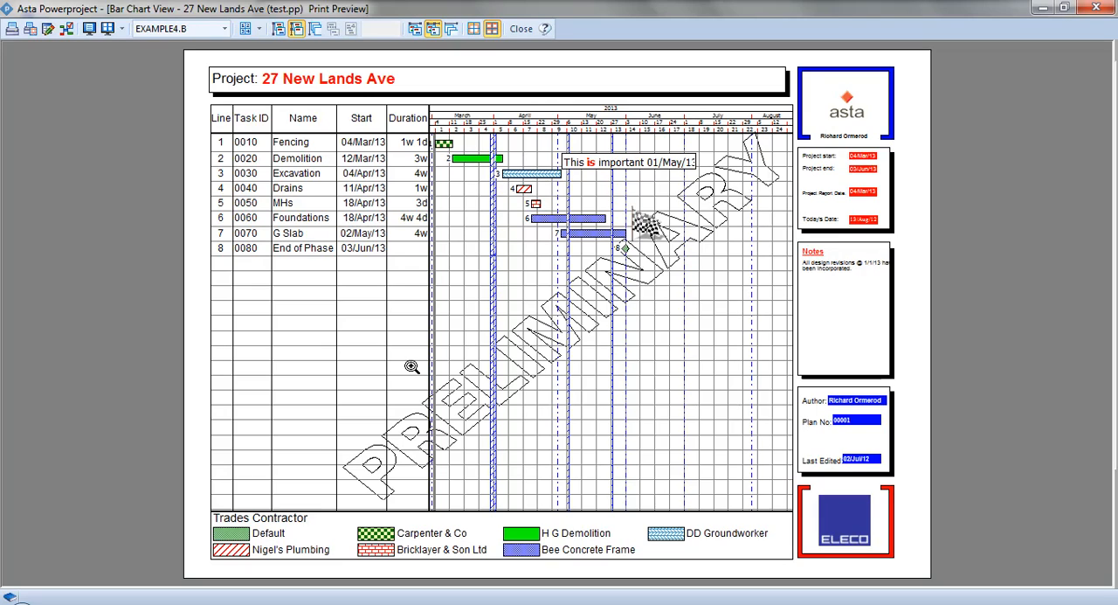
click(195, 29)
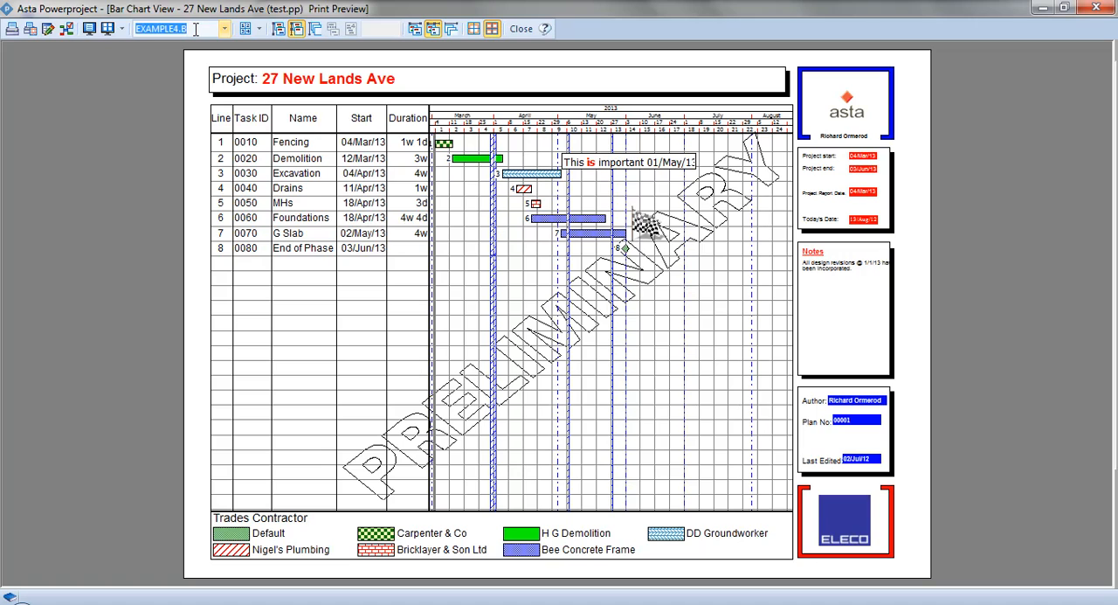
click(224, 29)
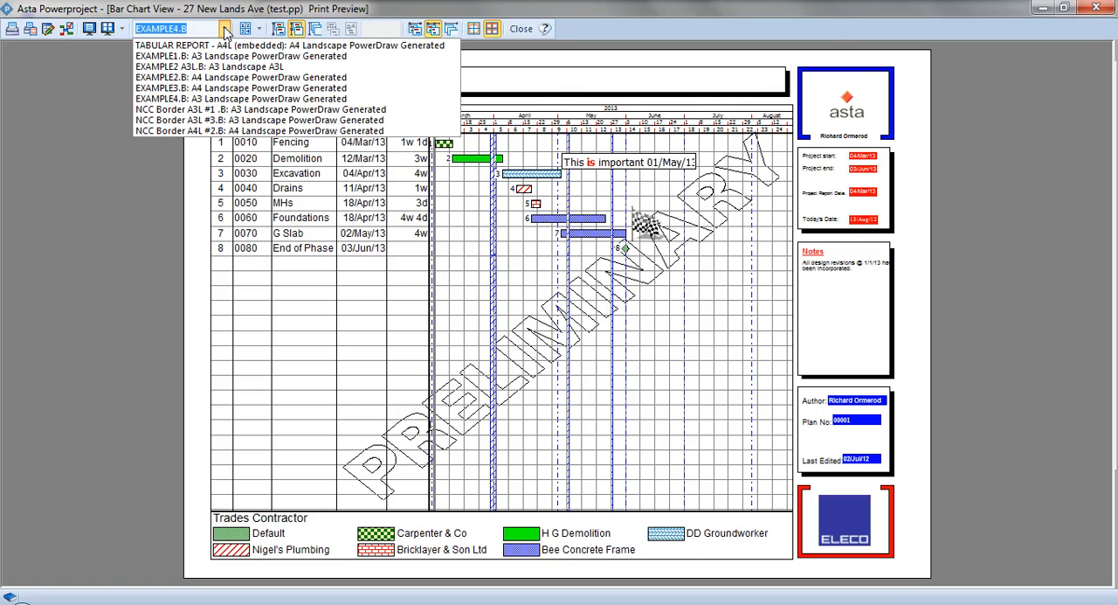
click(238, 68)
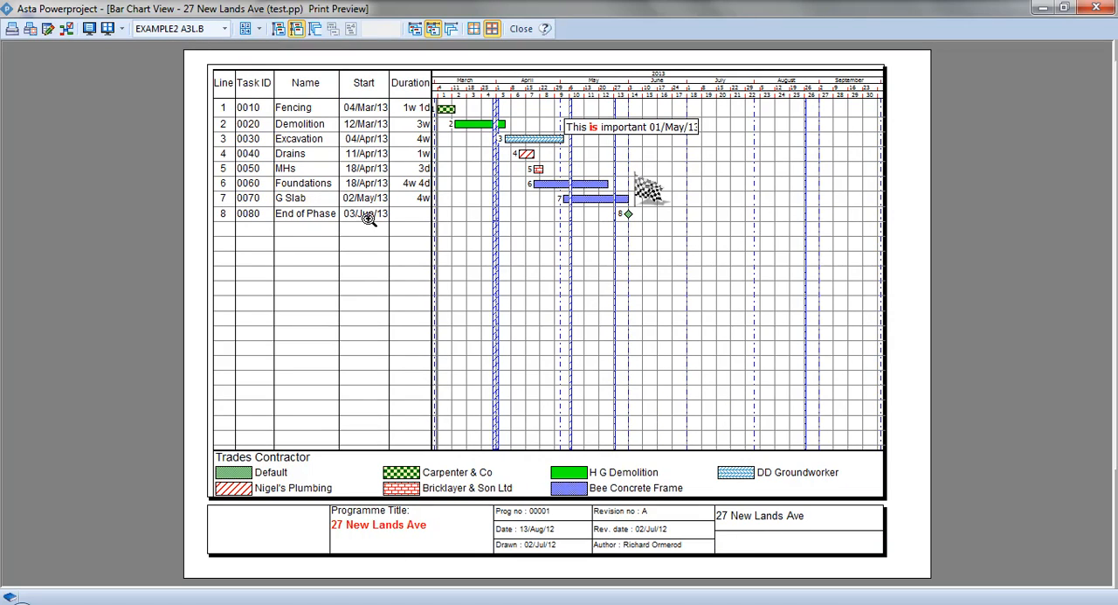
click(259, 31)
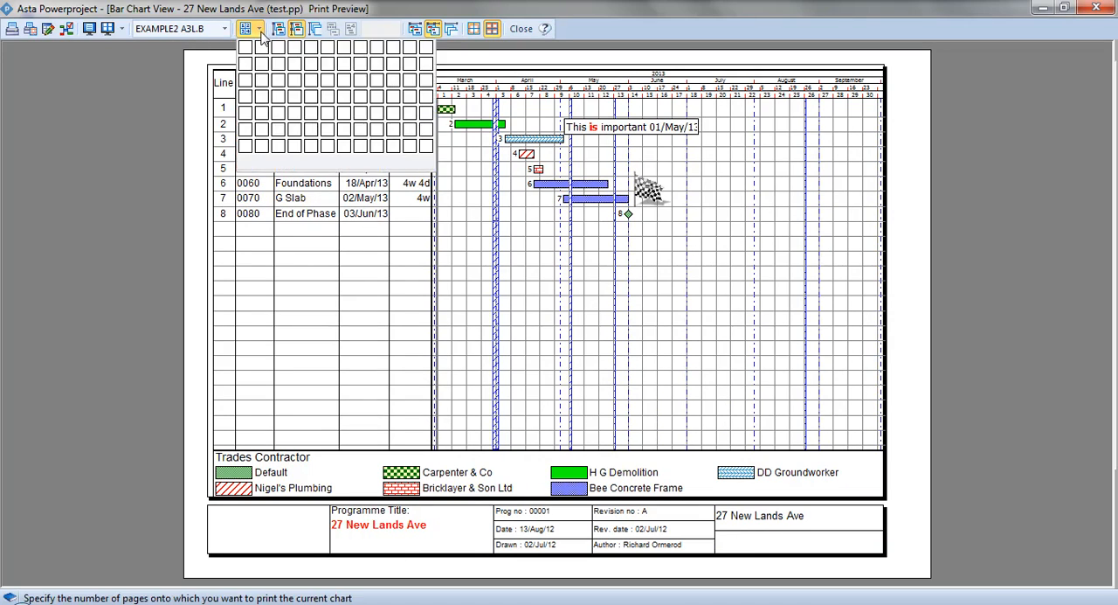
click(159, 83)
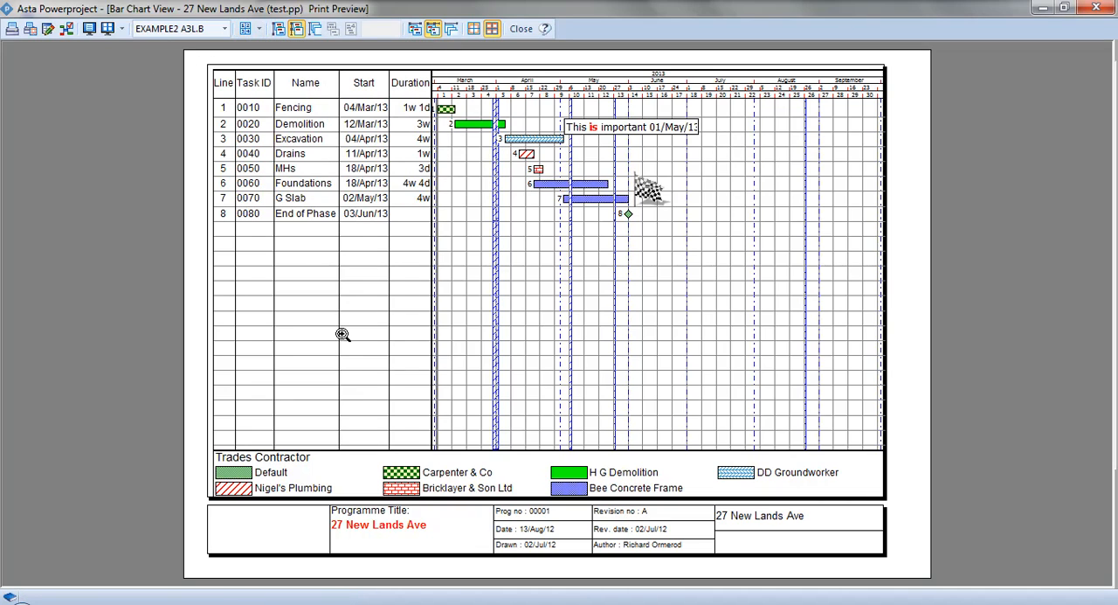
Open the EXAMPLE2 A3L.B border file for editing in Asta Powerdraw from the print settings' border details.
click(30, 29)
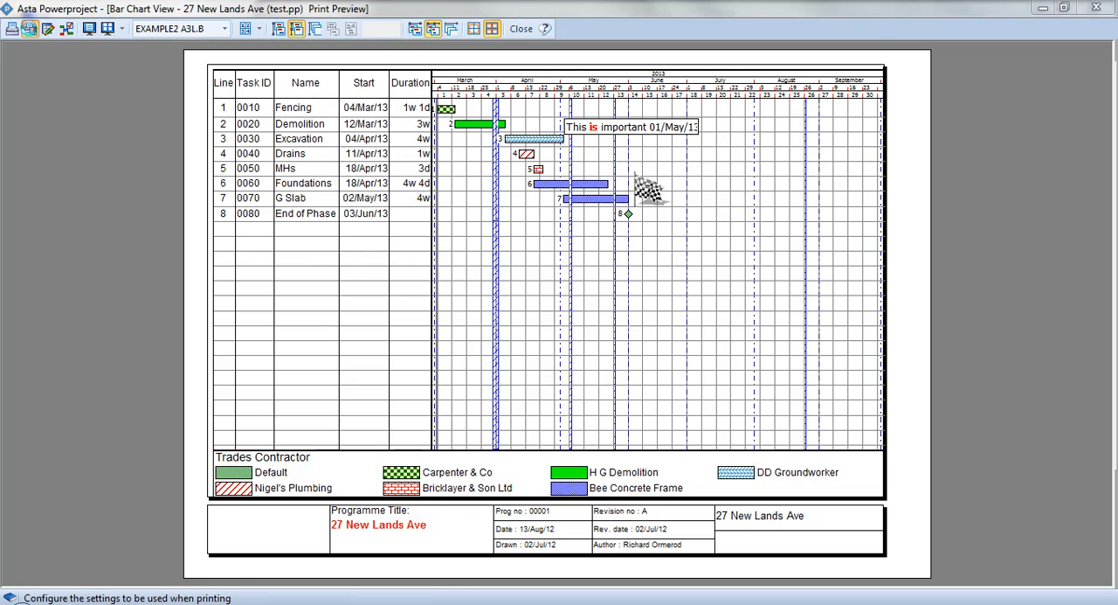
click(425, 186)
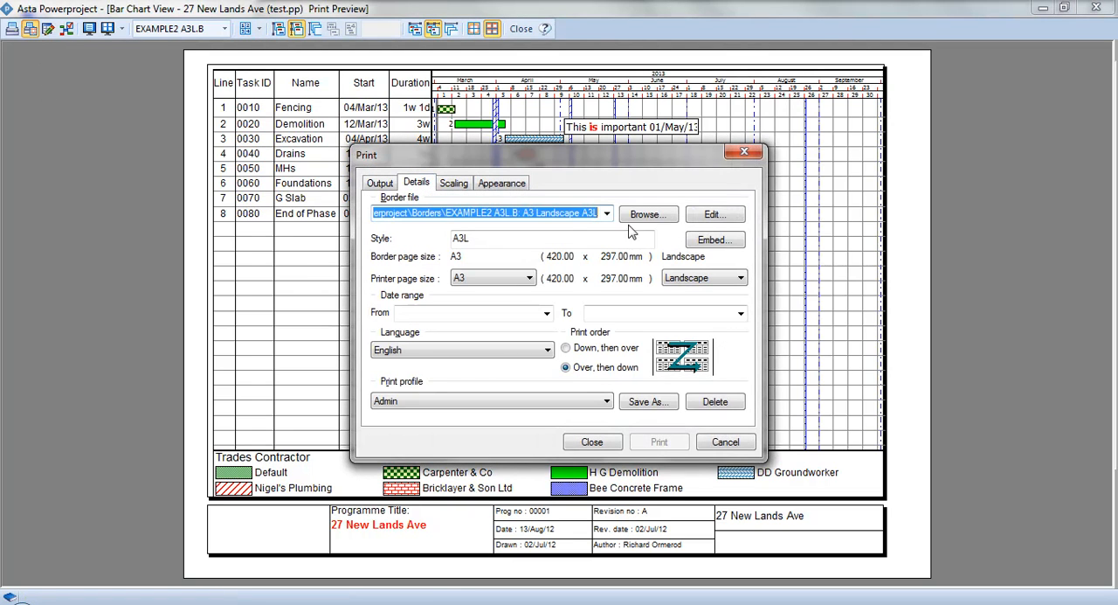
click(713, 216)
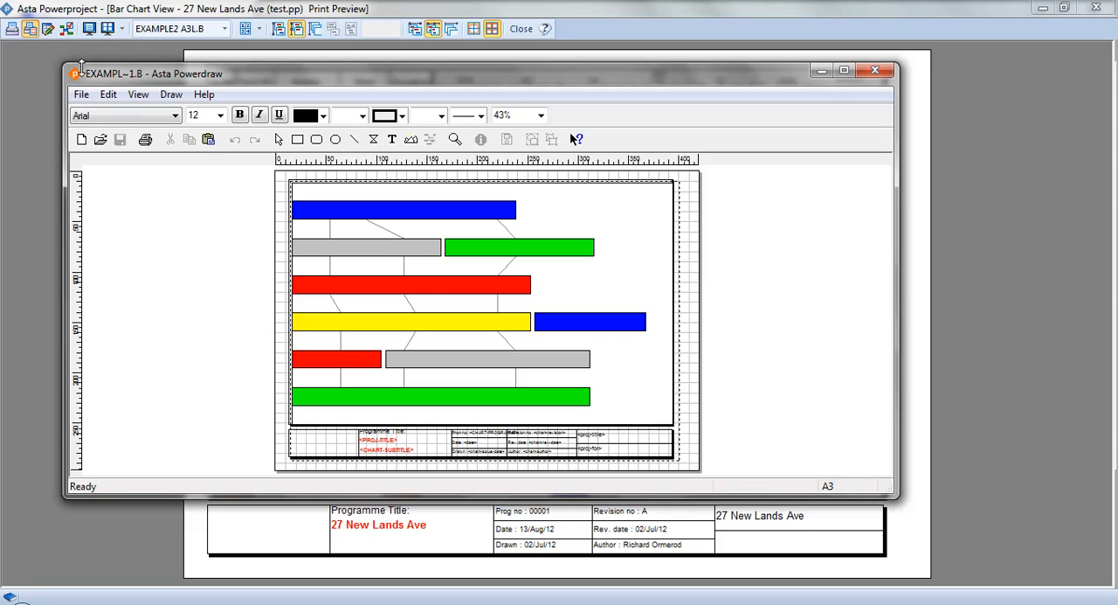
Draw a new picture frame about 34 by 24 mm in the empty title block cell beside Programme Title.
drag(64, 64, 32, 12)
mouse_move(896, 494)
mouse_down()
mouse_move(978, 496)
mouse_move(986, 567)
mouse_up()
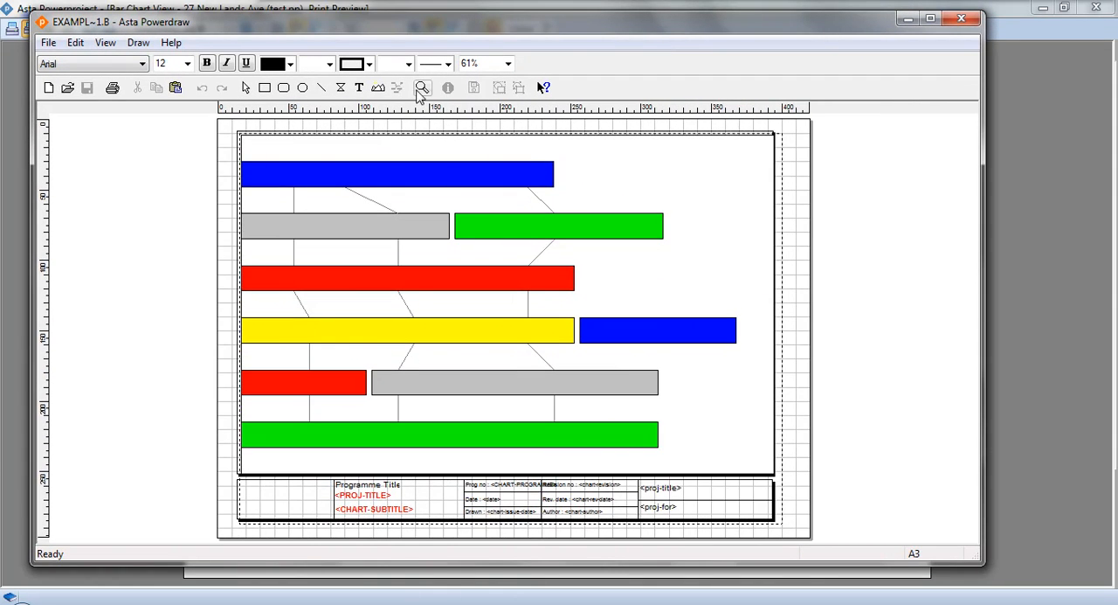
drag(236, 458, 360, 541)
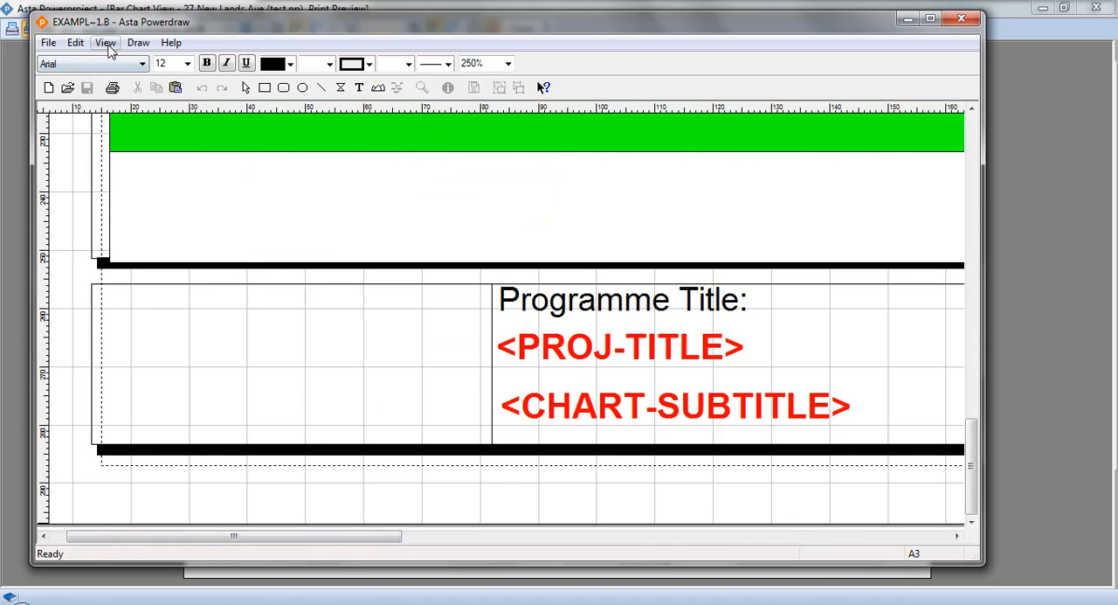
click(104, 42)
click(168, 179)
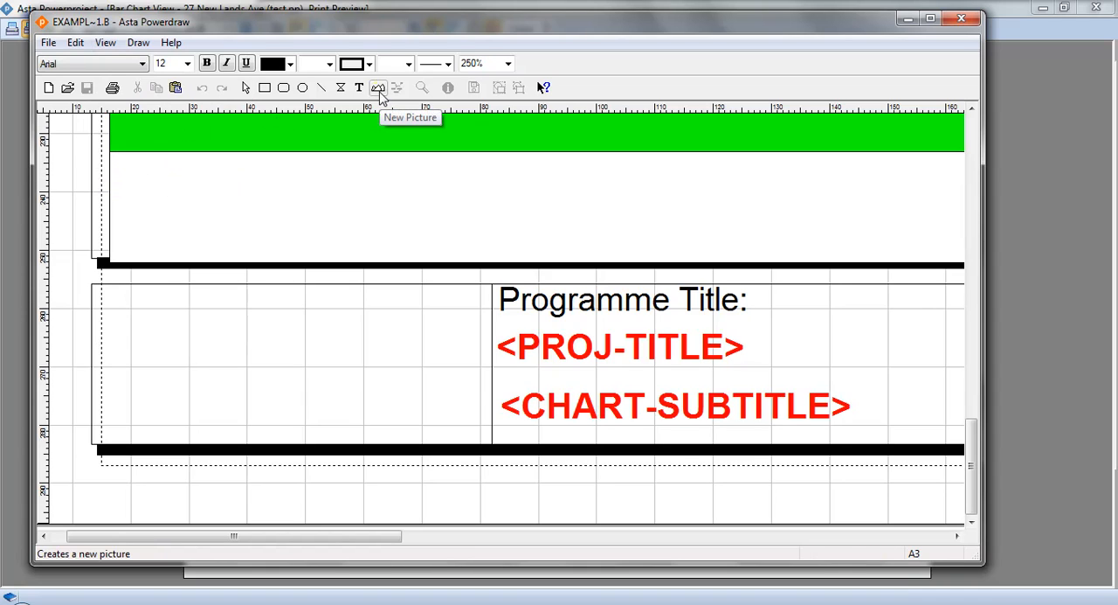
click(380, 95)
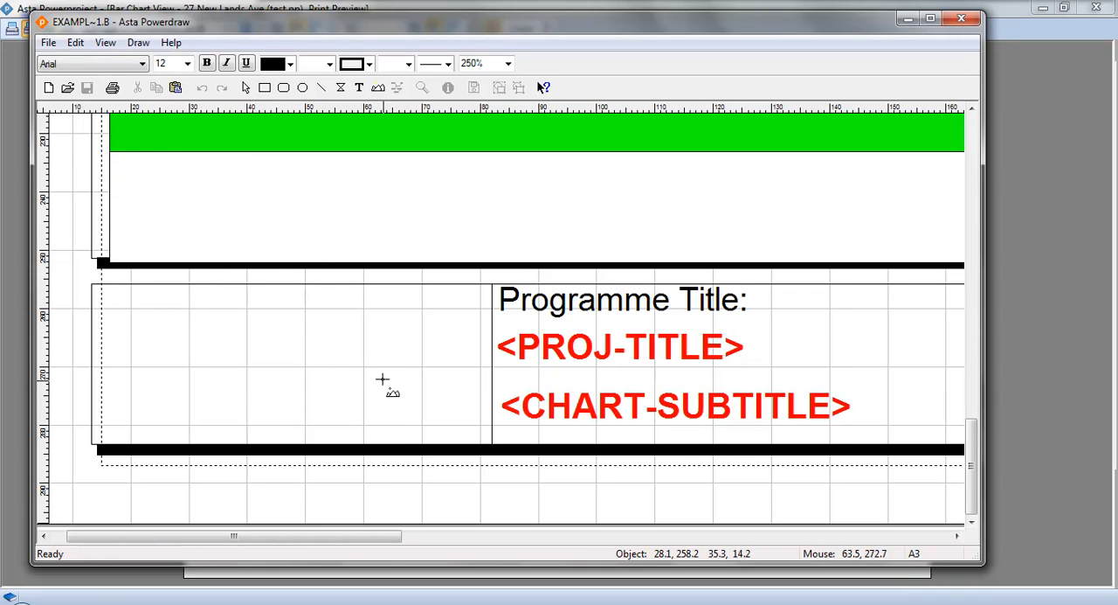
drag(383, 379, 377, 434)
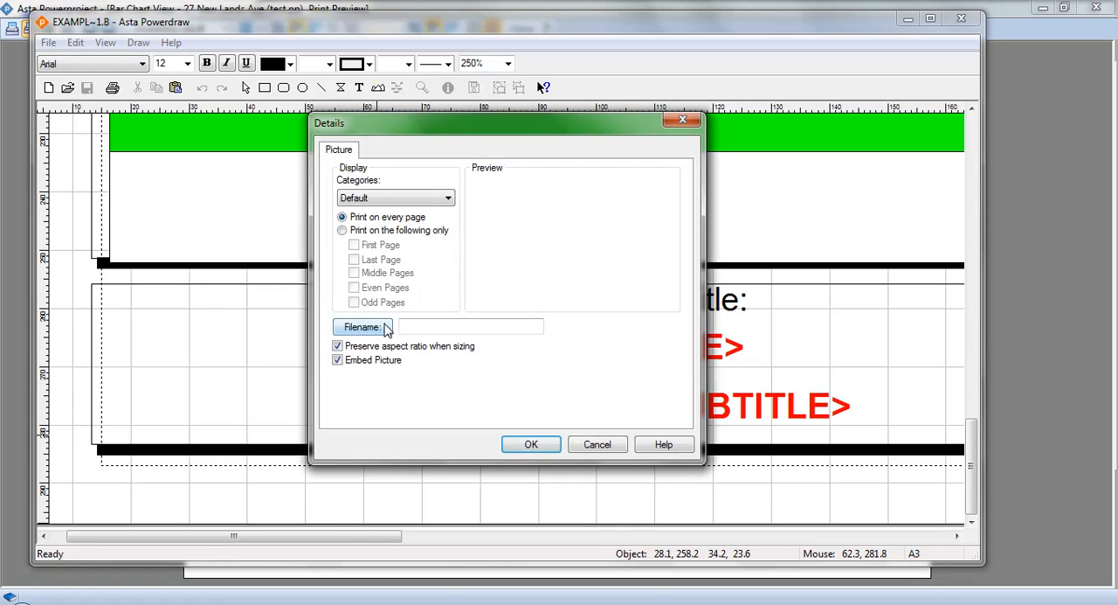
Load AAsta-Eleco.bmp from the Logos folder into the new picture frame, keeping the default display settings.
click(387, 328)
click(464, 213)
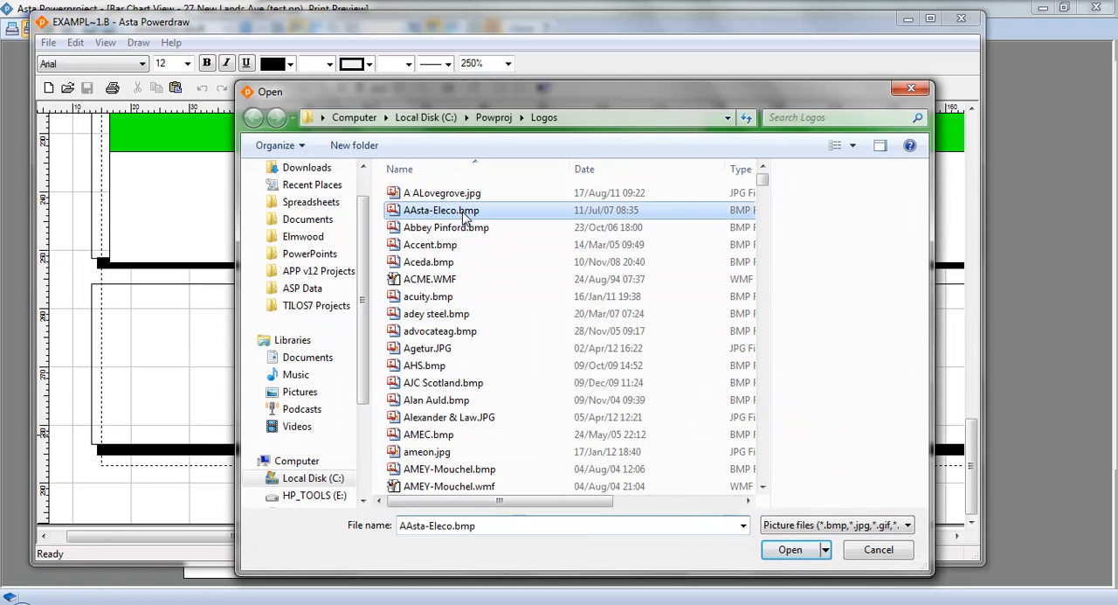
click(795, 550)
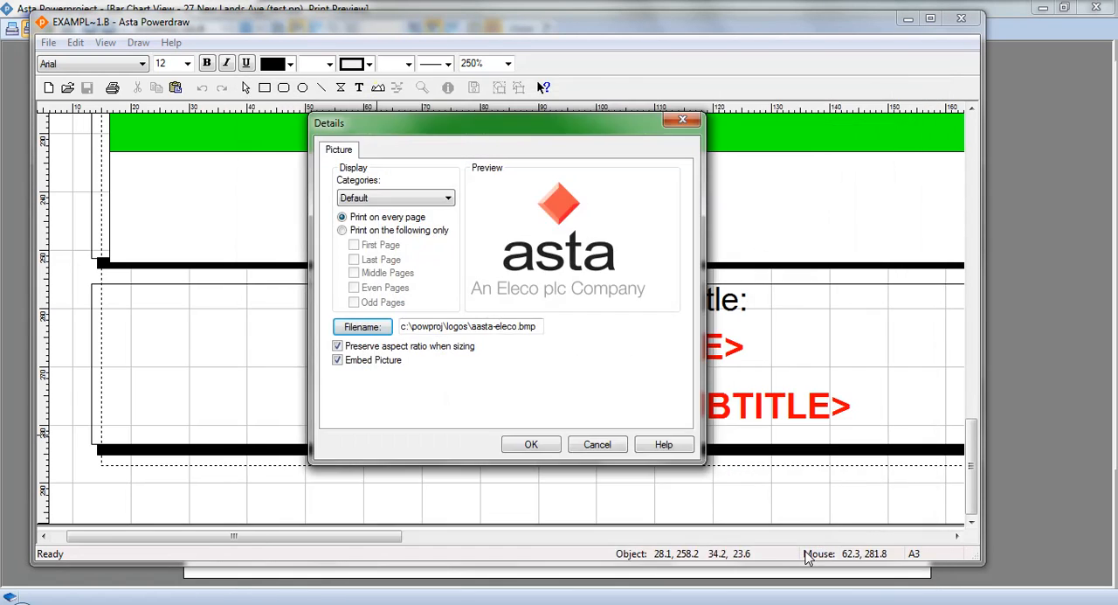
click(531, 443)
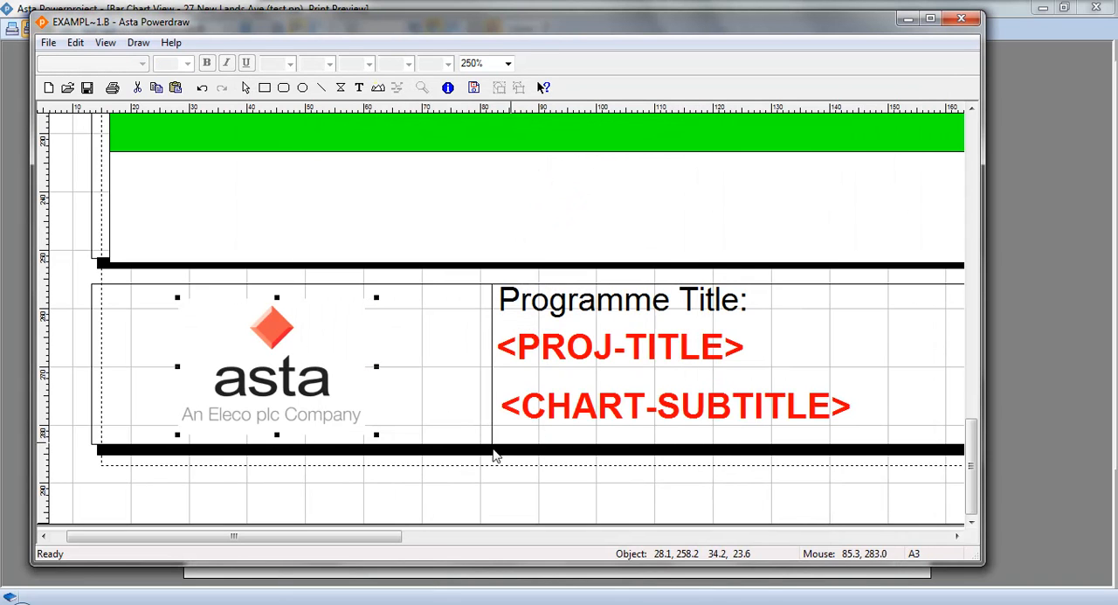
Resize the logo to about 33 by 25 mm and adjust its position within the title block cell.
drag(293, 383, 284, 374)
mouse_move(367, 427)
mouse_down()
mouse_move(327, 422)
mouse_move(361, 435)
mouse_up()
drag(287, 388, 297, 388)
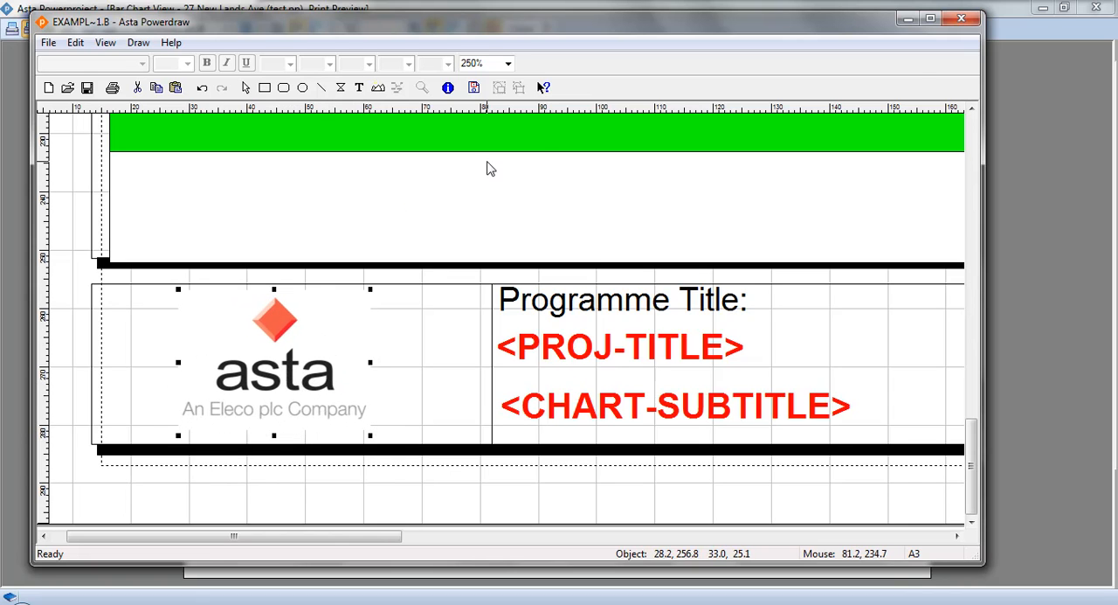
Close Asta Powerdraw with the border file changes saved and return to the Powerproject print preview.
click(961, 18)
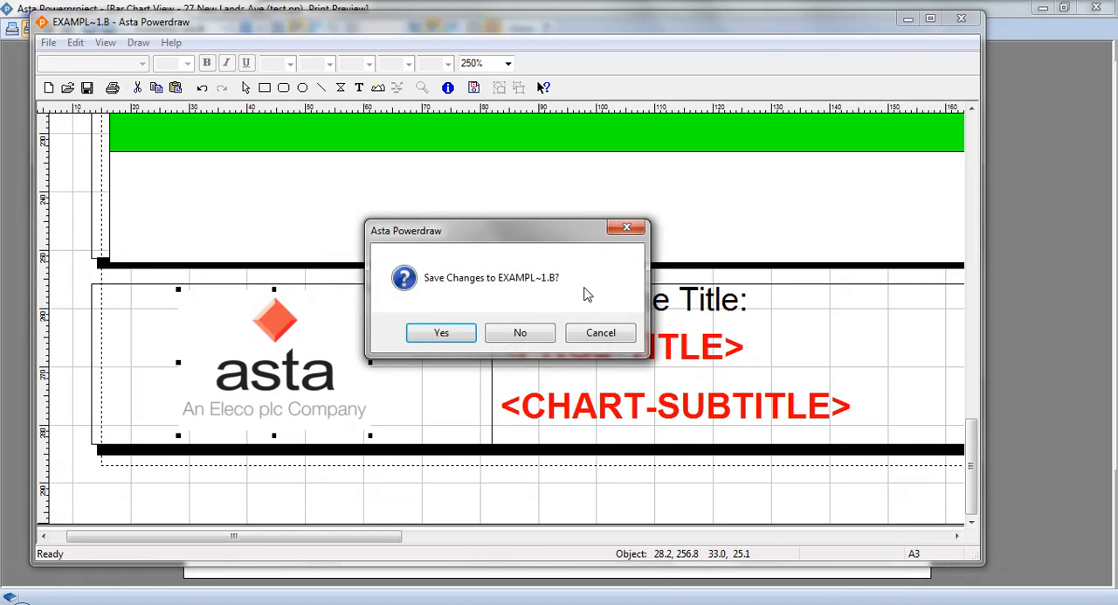
click(442, 332)
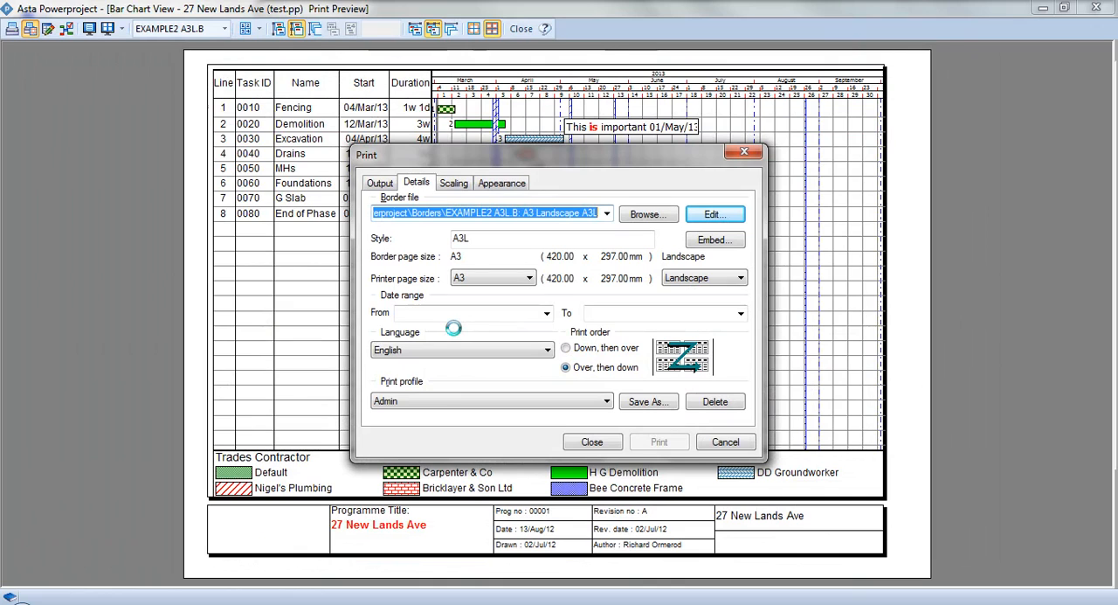
click(591, 441)
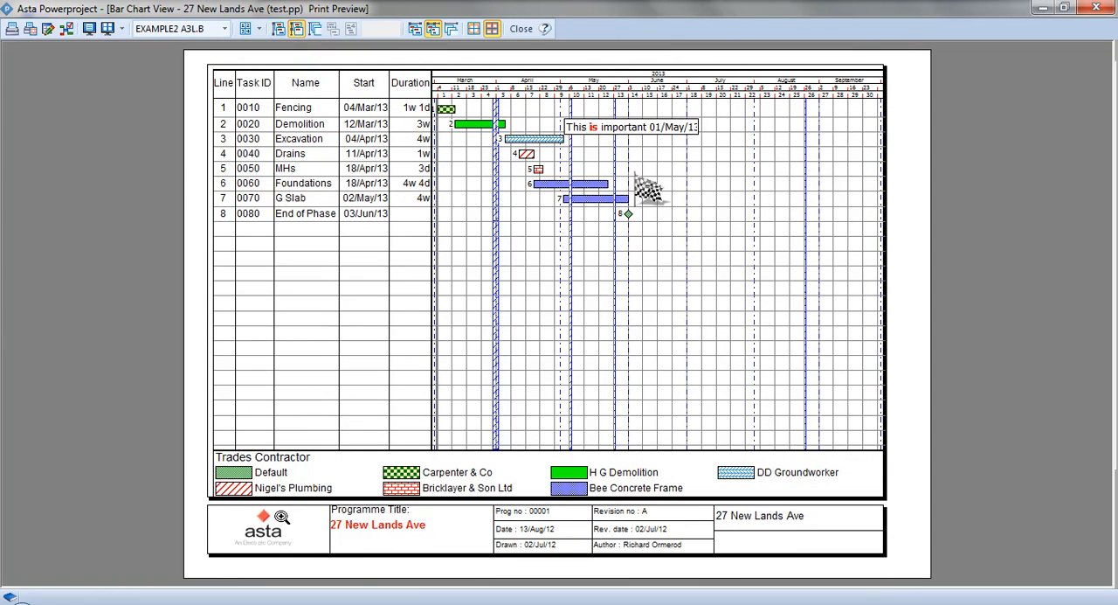
Inspect the title block logo and the Trades Contractor legend up close, and close the print preview.
click(432, 576)
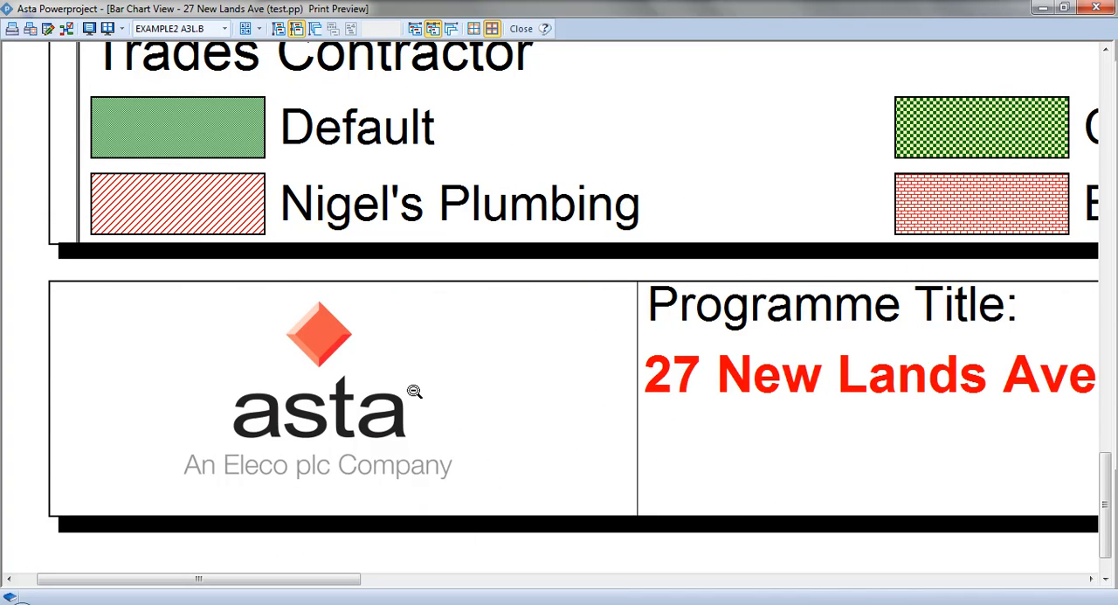
click(451, 354)
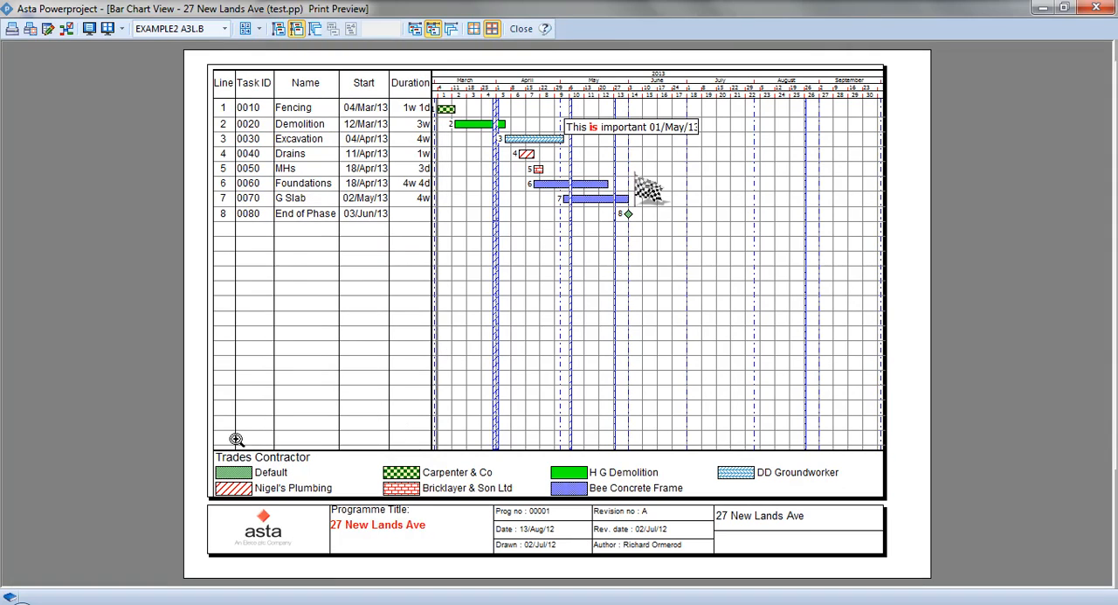
click(574, 464)
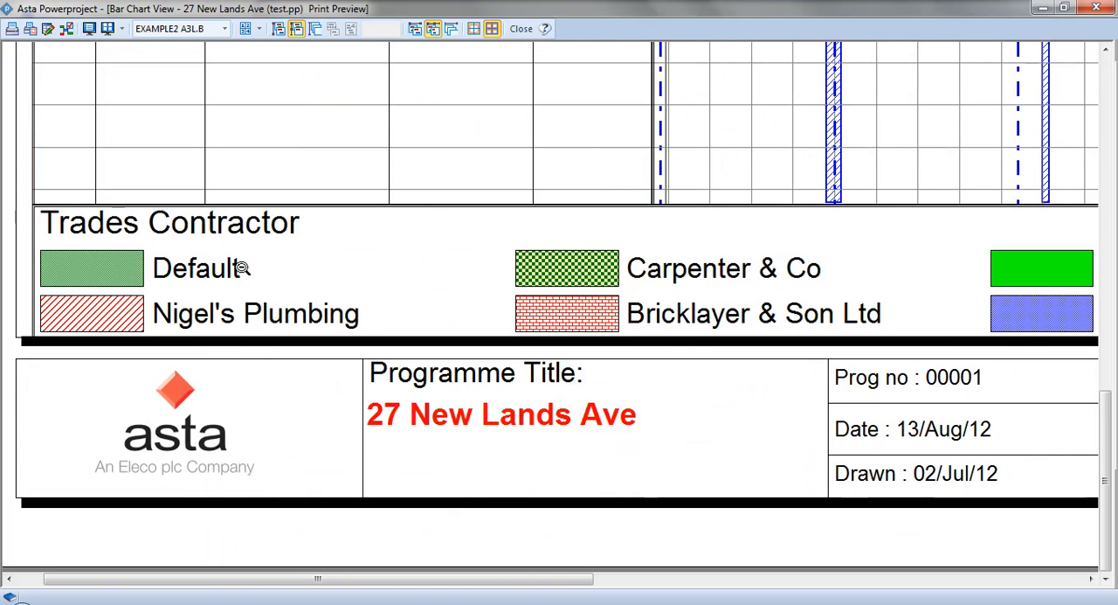
click(680, 185)
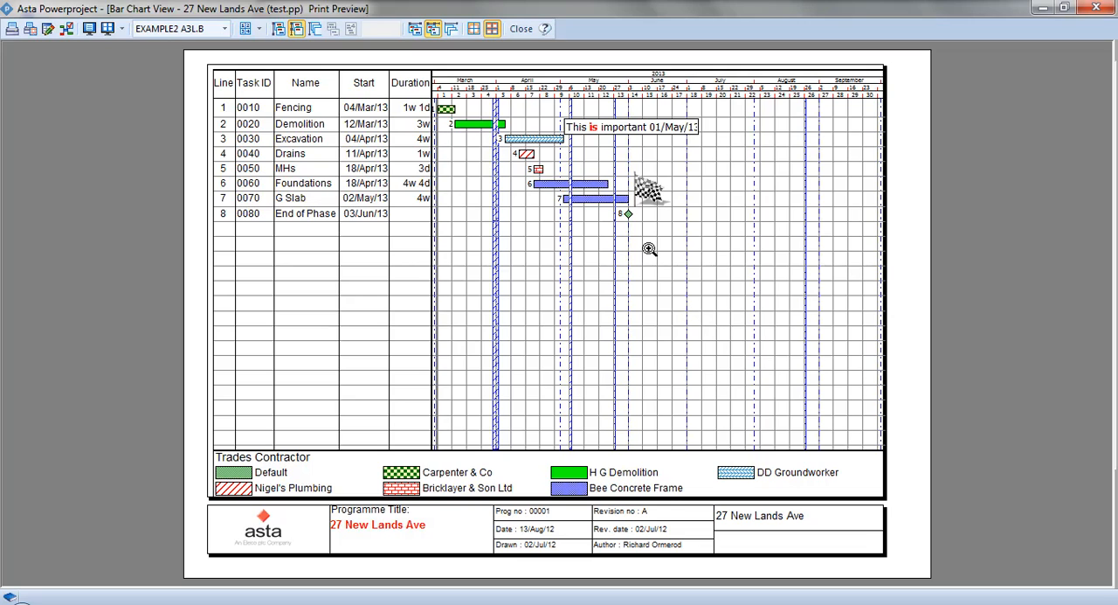
click(521, 29)
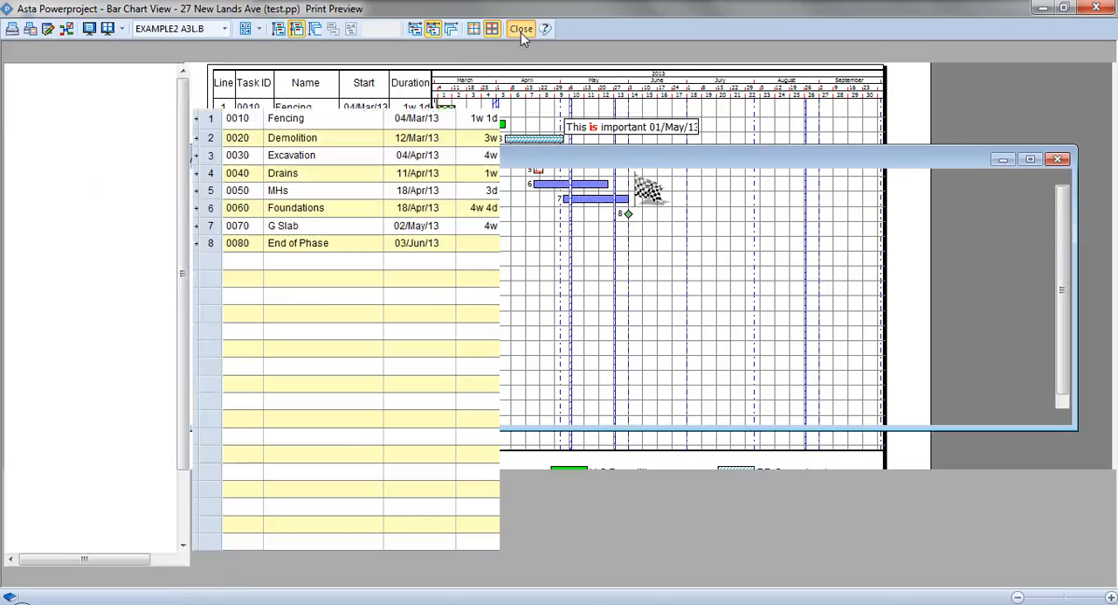